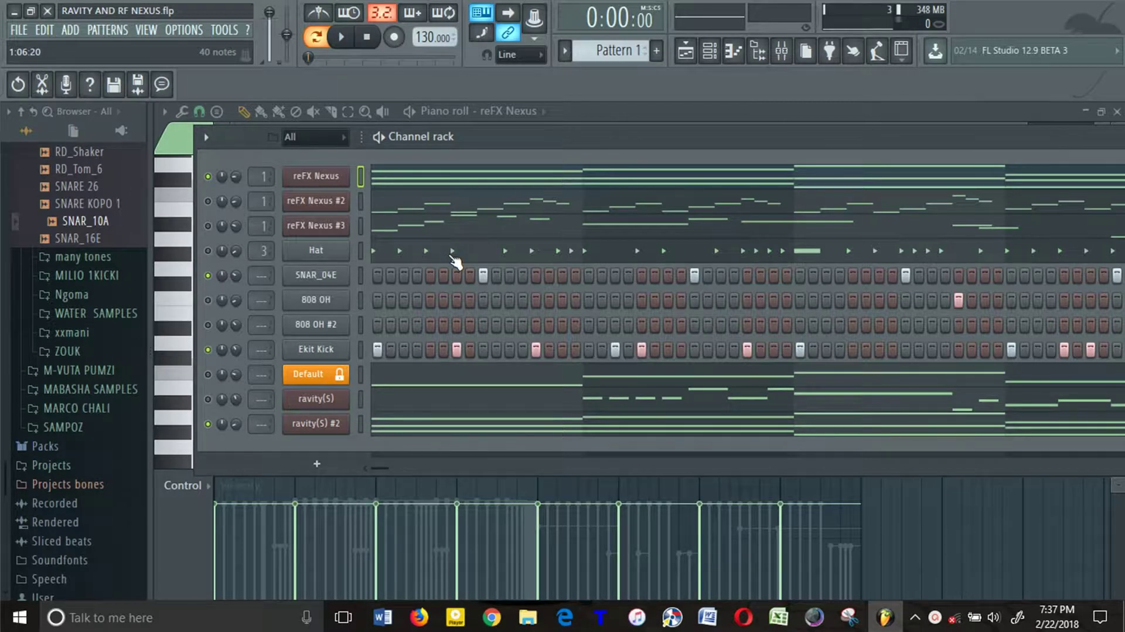
- Preview the existing Nexus beat, lower the speaker volume to 10, and stop at 0:00:00
{"action": "left_click", "coordinate": [343, 37]}
{"action": "left_click", "coordinate": [367, 37]}
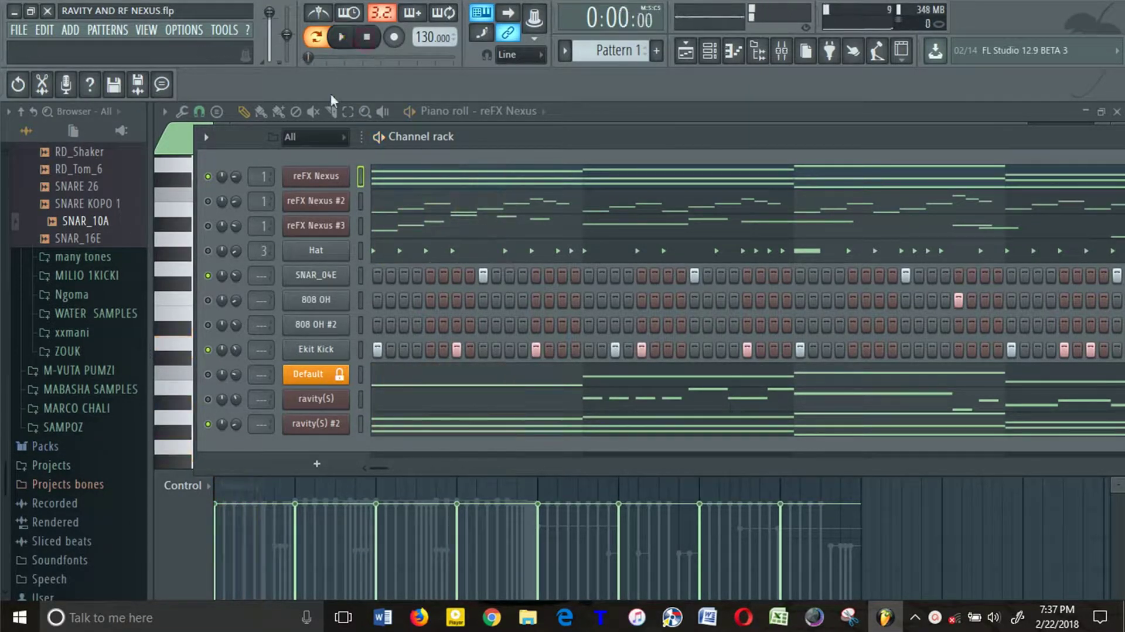
{"action": "left_click", "coordinate": [996, 618]}
{"action": "scroll", "coordinate": [997, 618], "scroll_direction": "down", "scroll_amount": 5}
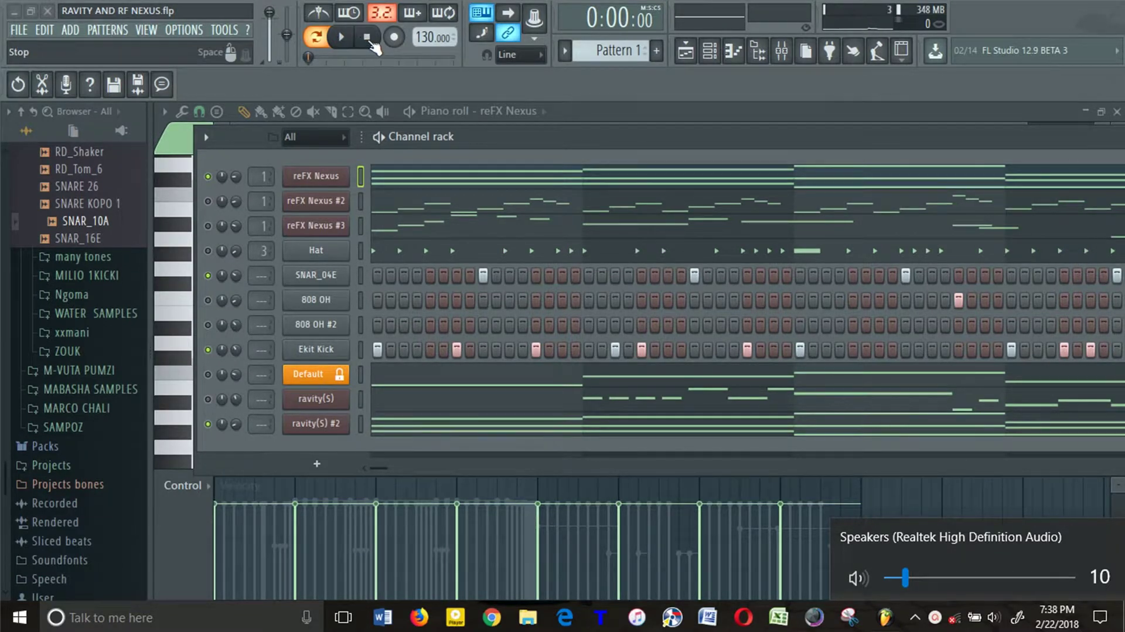
{"action": "key", "text": "space"}
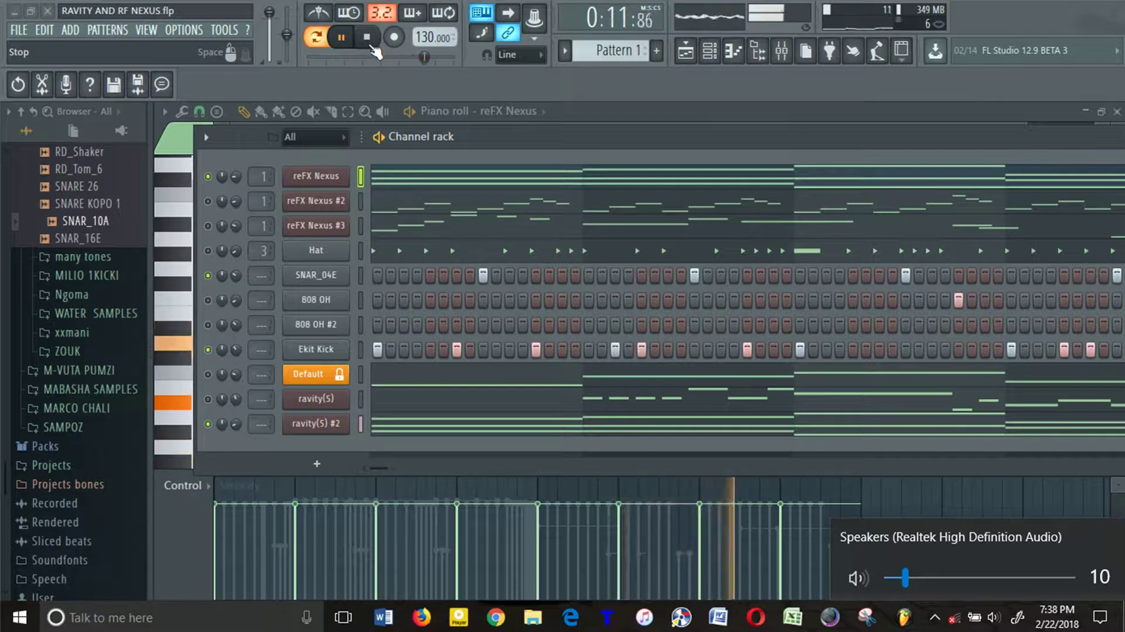
{"action": "left_click", "coordinate": [367, 39]}
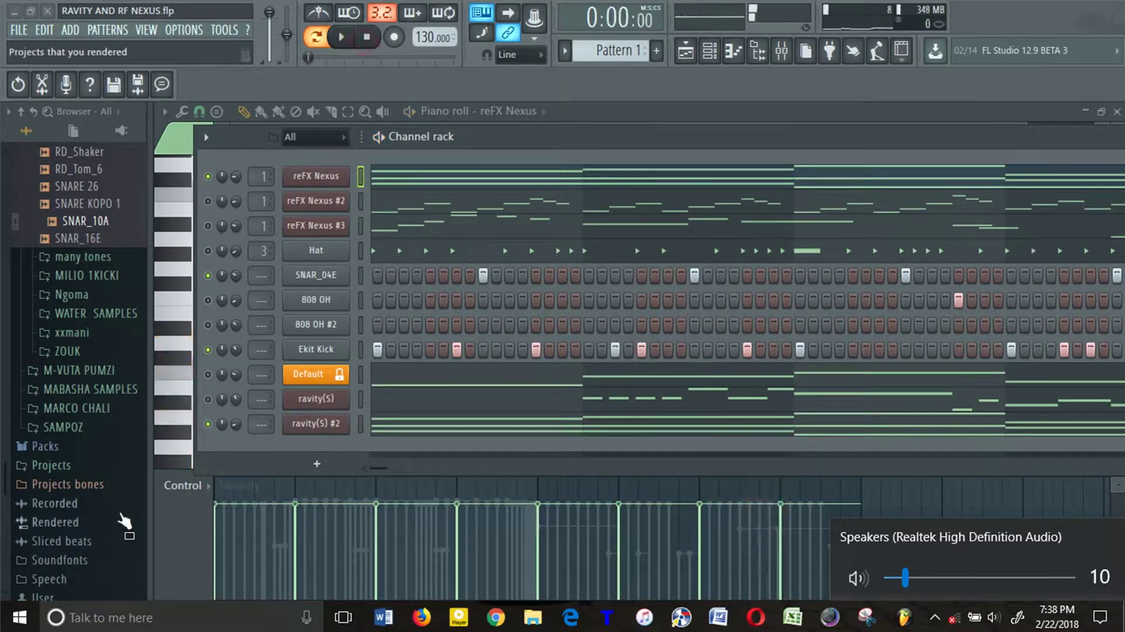
- Launch FL Studio 12 (32bit) from the Start menu for a fresh Kick/Clap/Hat/Snare project
{"action": "left_click", "coordinate": [19, 617]}
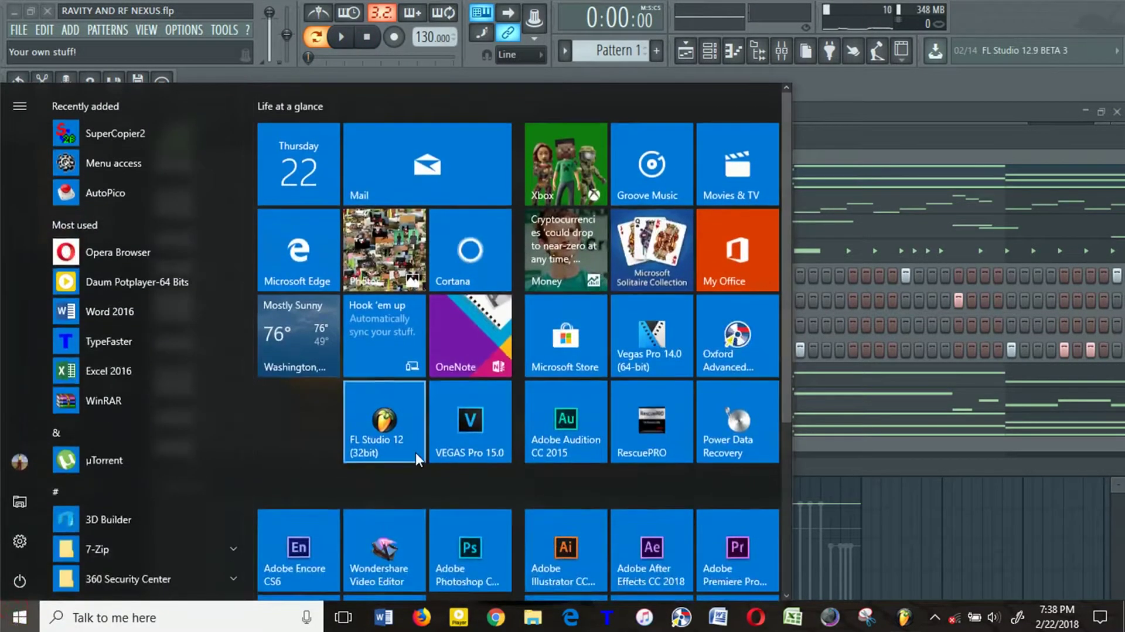
{"action": "left_click", "coordinate": [398, 426]}
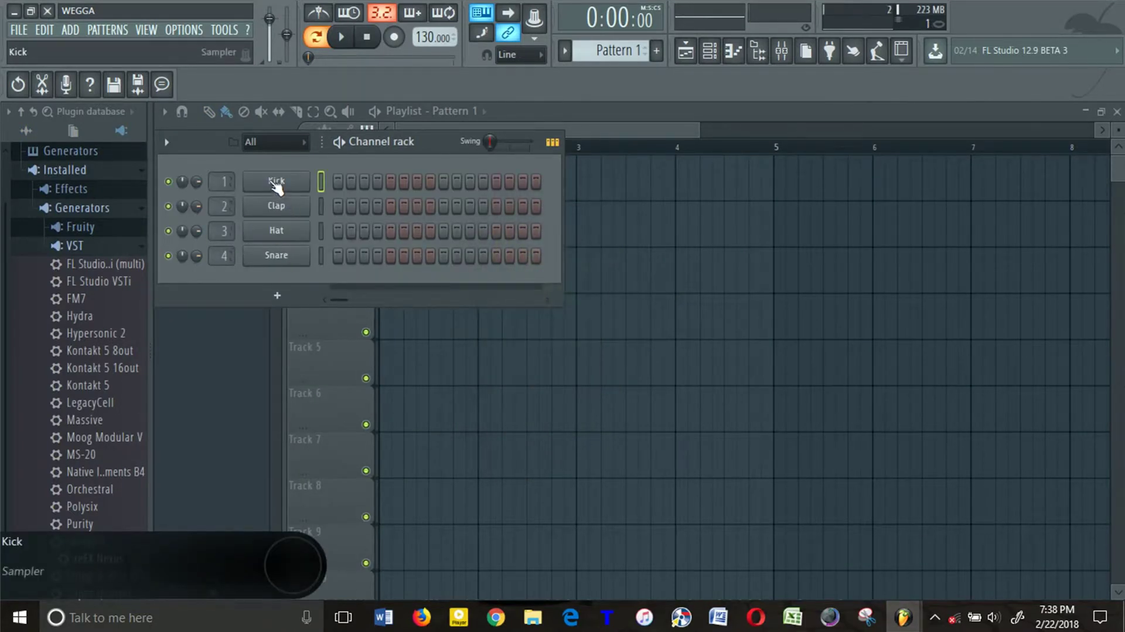
- Replace the Kick channel with reFX Nexus using the PN Ballad Epiano 3 preset
{"action": "left_click_drag", "start_coordinate": [112, 490], "coordinate": [105, 571]}
{"action": "right_click", "coordinate": [94, 561]}
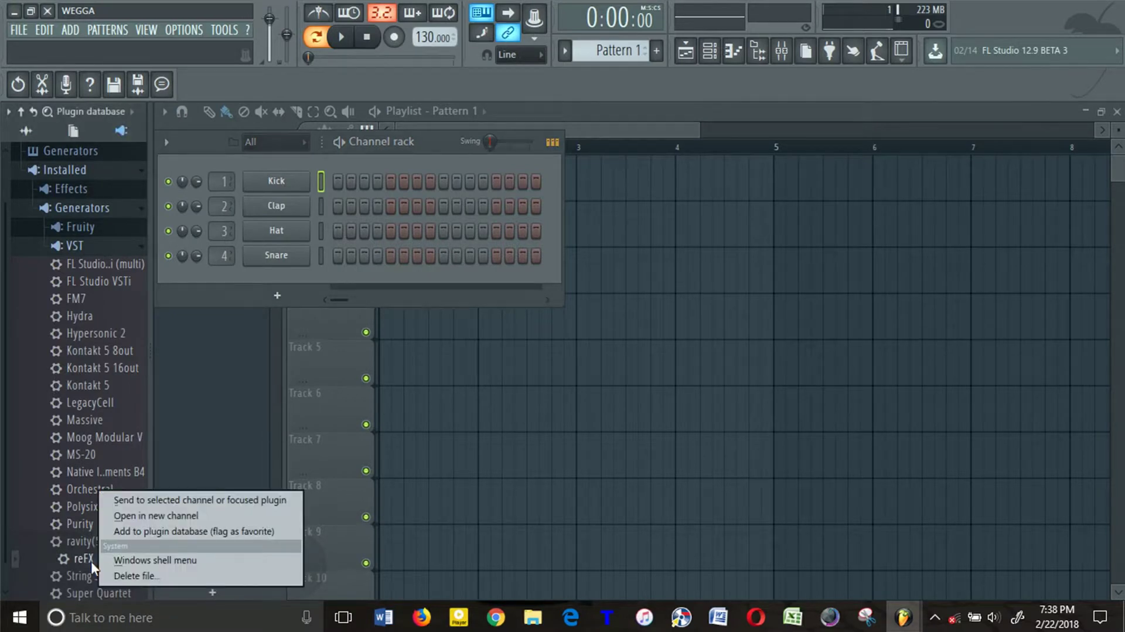
{"action": "left_click", "coordinate": [174, 503]}
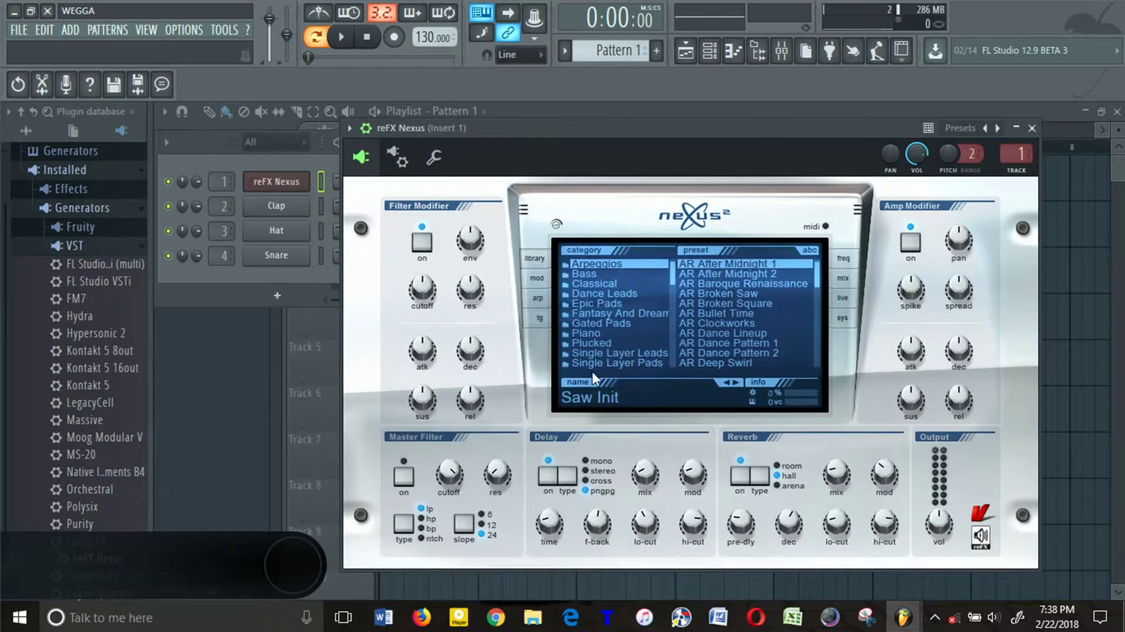
{"action": "left_click", "coordinate": [596, 334]}
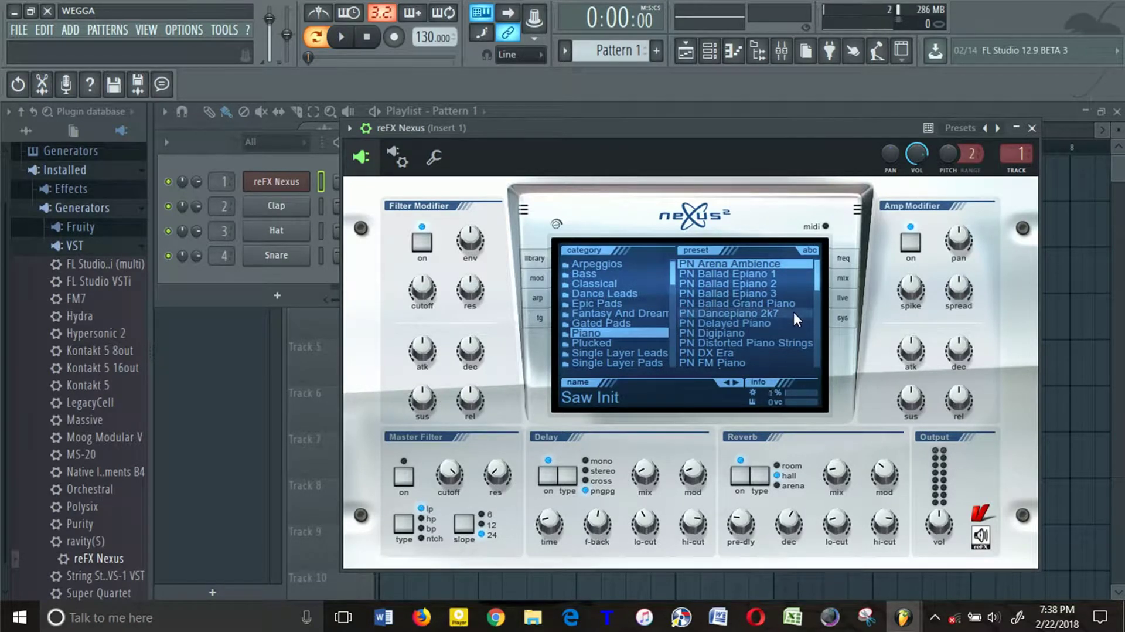
{"action": "left_click", "coordinate": [754, 291]}
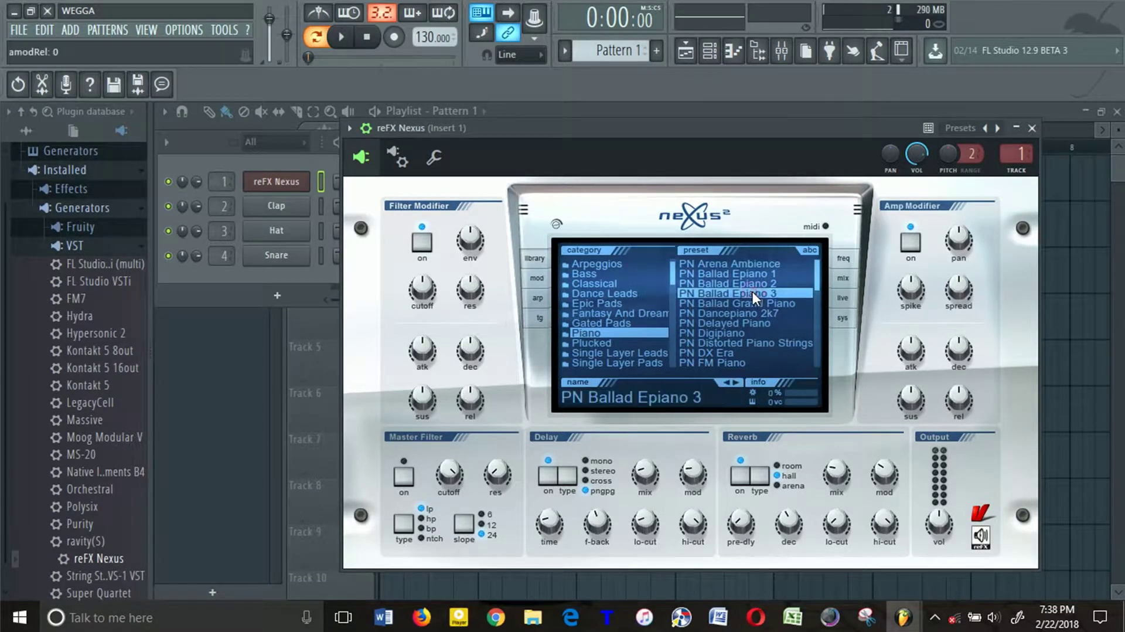
{"action": "left_click", "coordinate": [1033, 130]}
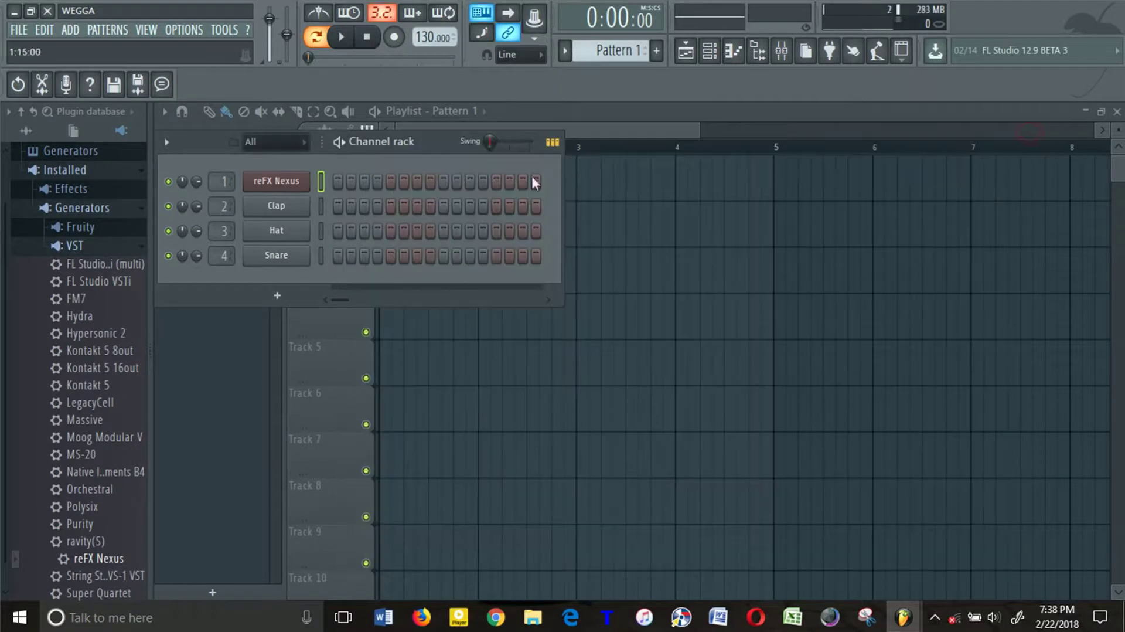
- Open the reFX Nexus piano roll and audition a few epiano notes on its keyboard
{"action": "right_click", "coordinate": [281, 183]}
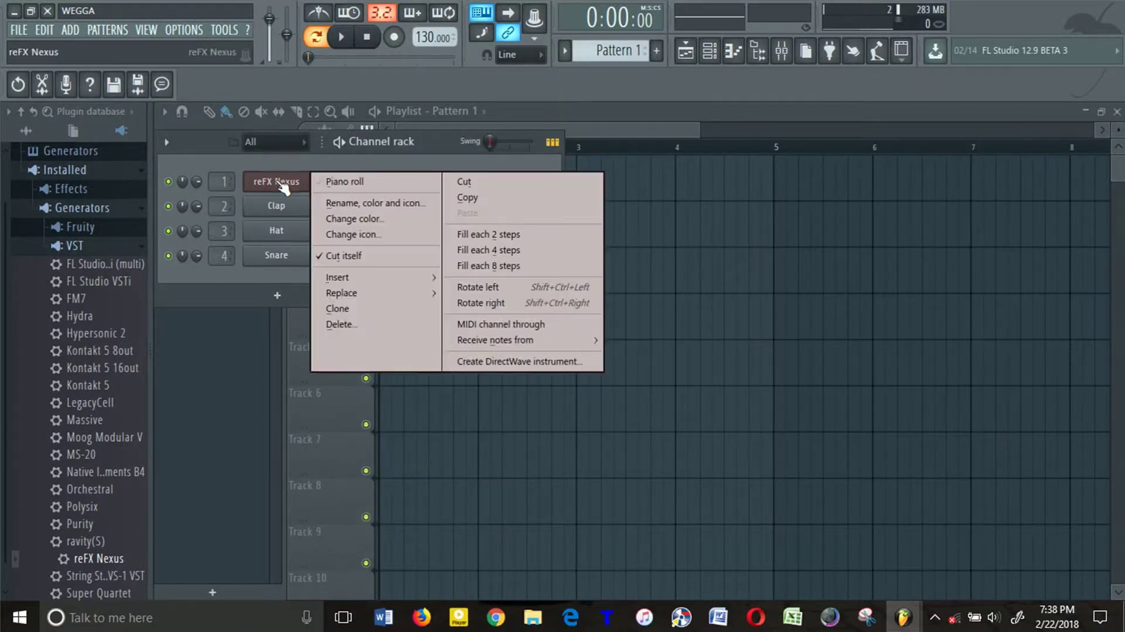
{"action": "left_click", "coordinate": [343, 181]}
{"action": "left_click", "coordinate": [188, 230]}
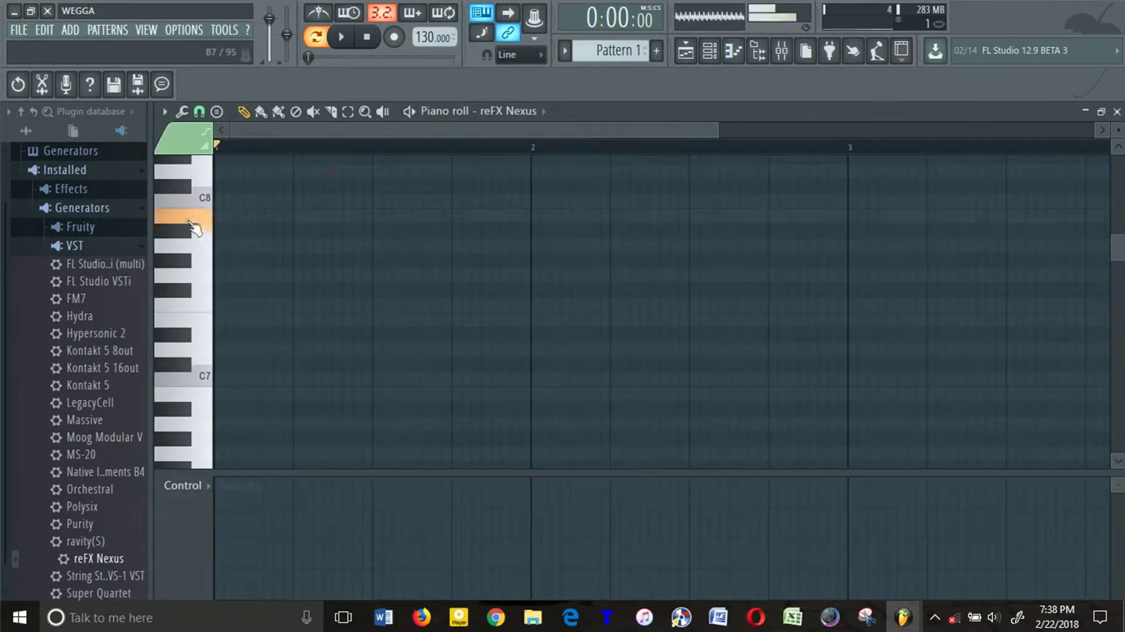
{"action": "left_click", "coordinate": [192, 313]}
{"action": "left_click", "coordinate": [185, 373]}
{"action": "scroll", "coordinate": [190, 408], "scroll_direction": "down", "scroll_amount": 3}
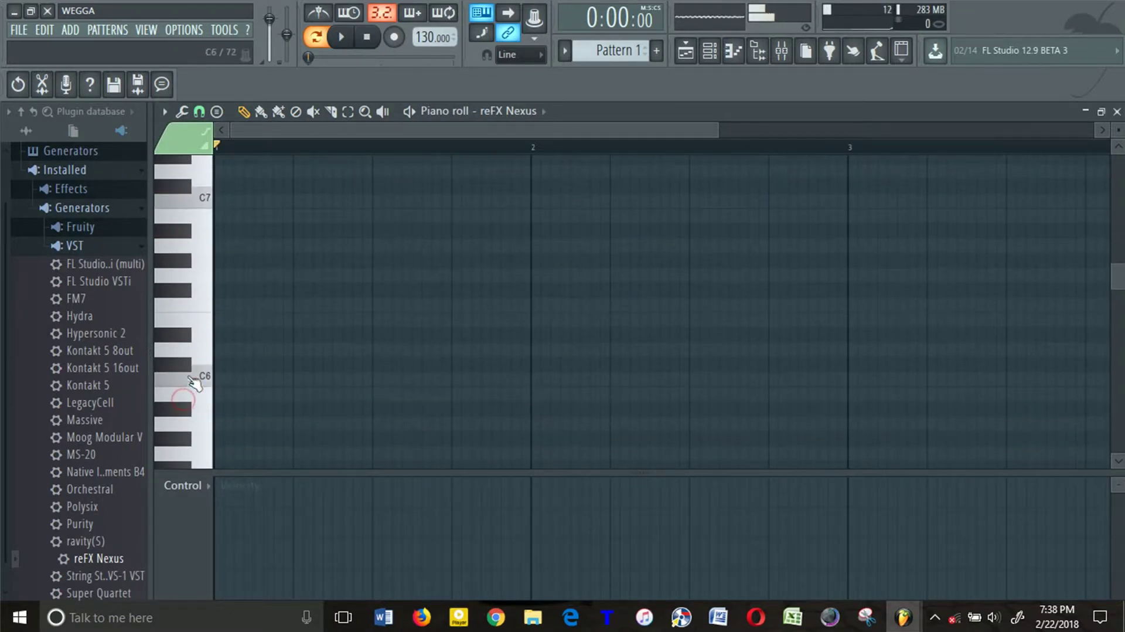
- Find octave 5, audition G5, and draw a G5 note at the start of bar 1
{"action": "left_click", "coordinate": [176, 268]}
{"action": "scroll", "coordinate": [196, 354], "scroll_direction": "down", "scroll_amount": 3}
{"action": "left_click", "coordinate": [195, 280]}
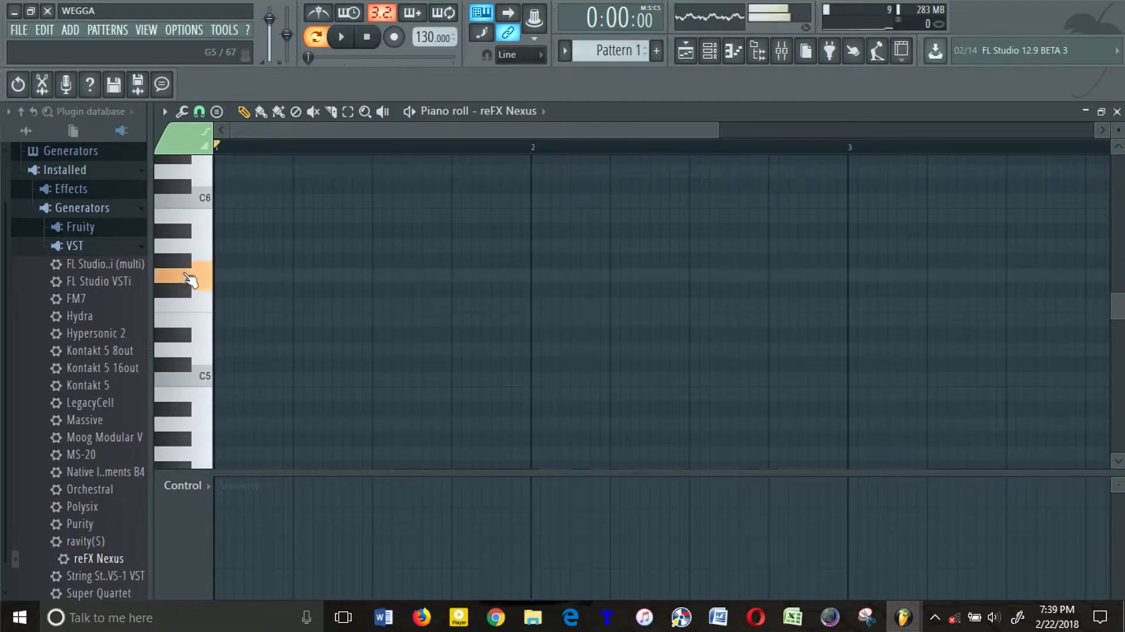
{"action": "left_click", "coordinate": [197, 281]}
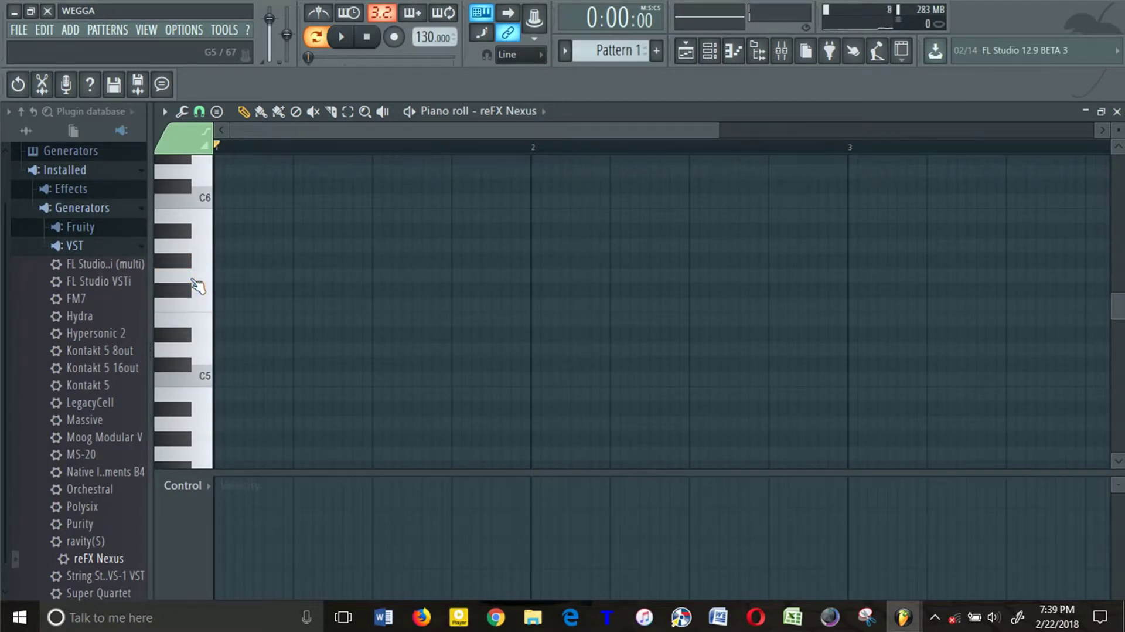
{"action": "left_click", "coordinate": [221, 280]}
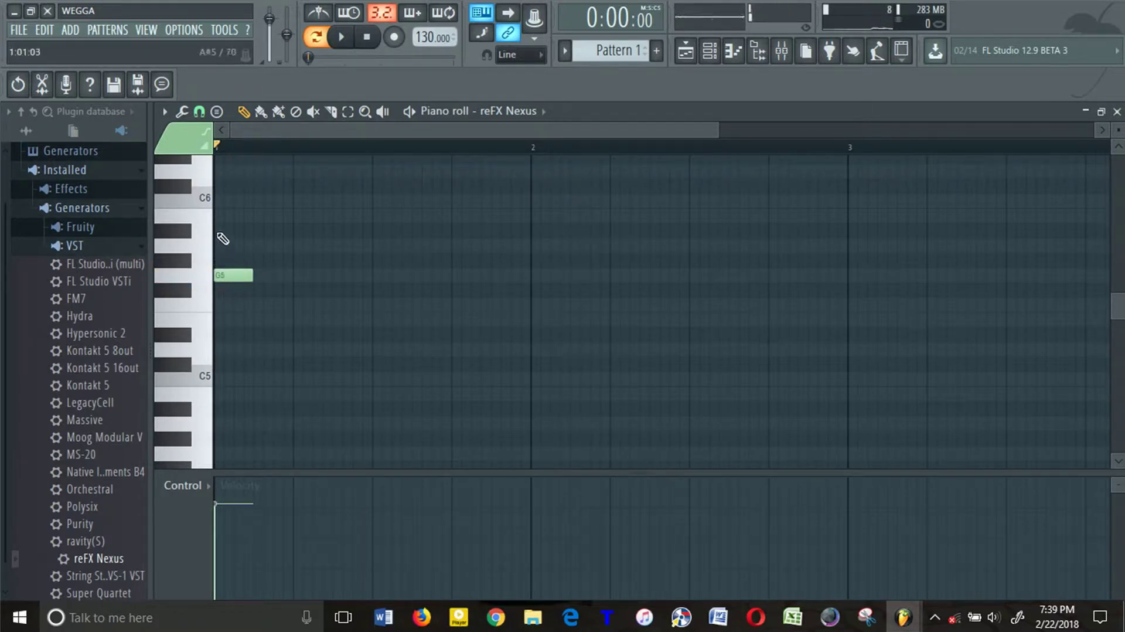
- Add A#5 and D6 above G5 to form the bar-1 chord
{"action": "left_click", "coordinate": [223, 231]}
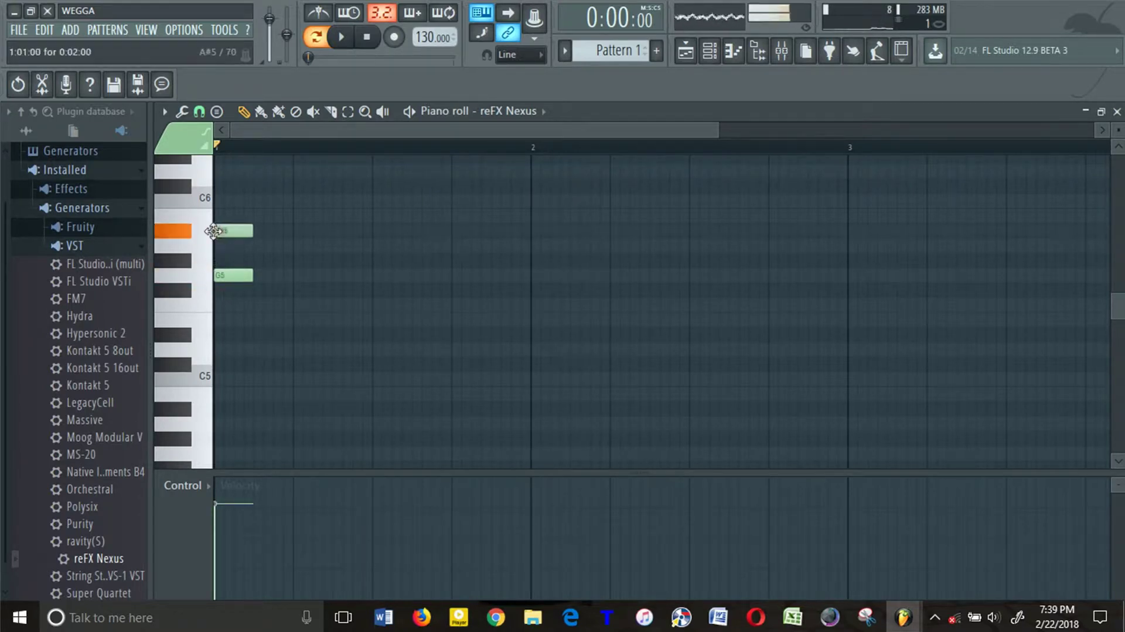
{"action": "left_click", "coordinate": [222, 172]}
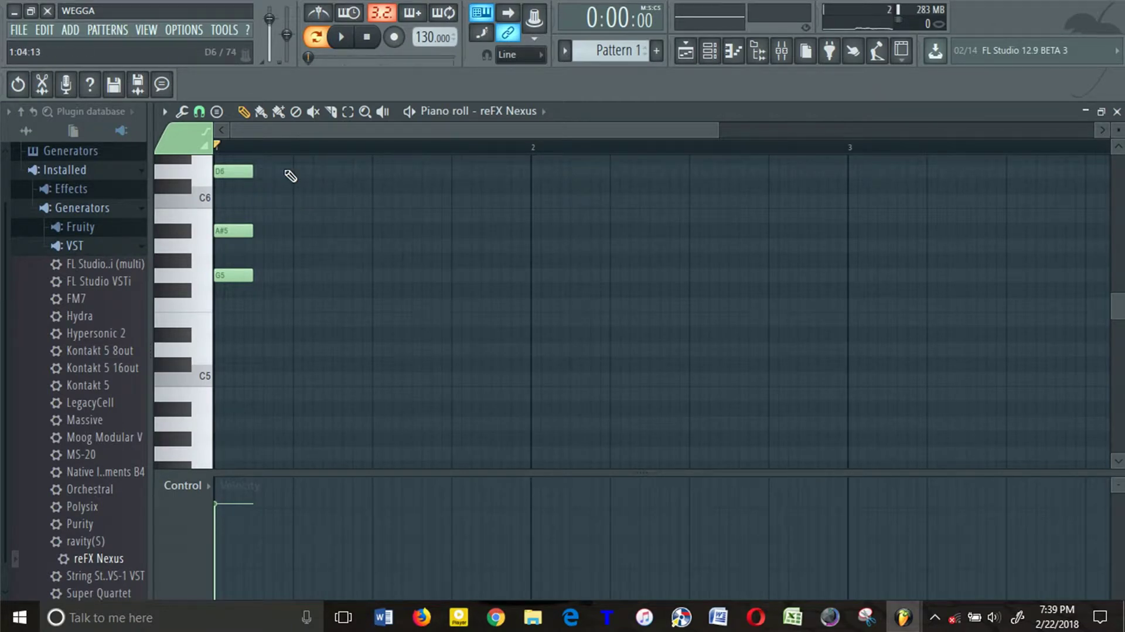
{"action": "left_click_drag", "start_coordinate": [295, 164], "coordinate": [209, 306], "text": "ctrl"}
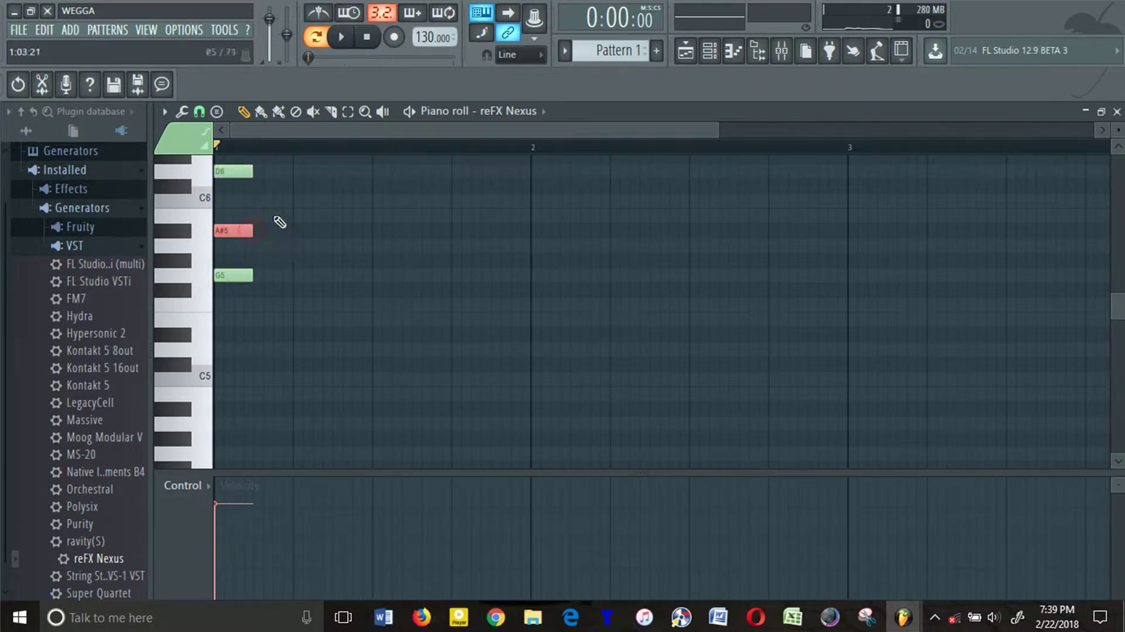
{"action": "left_click_drag", "start_coordinate": [277, 166], "coordinate": [228, 289], "text": "ctrl"}
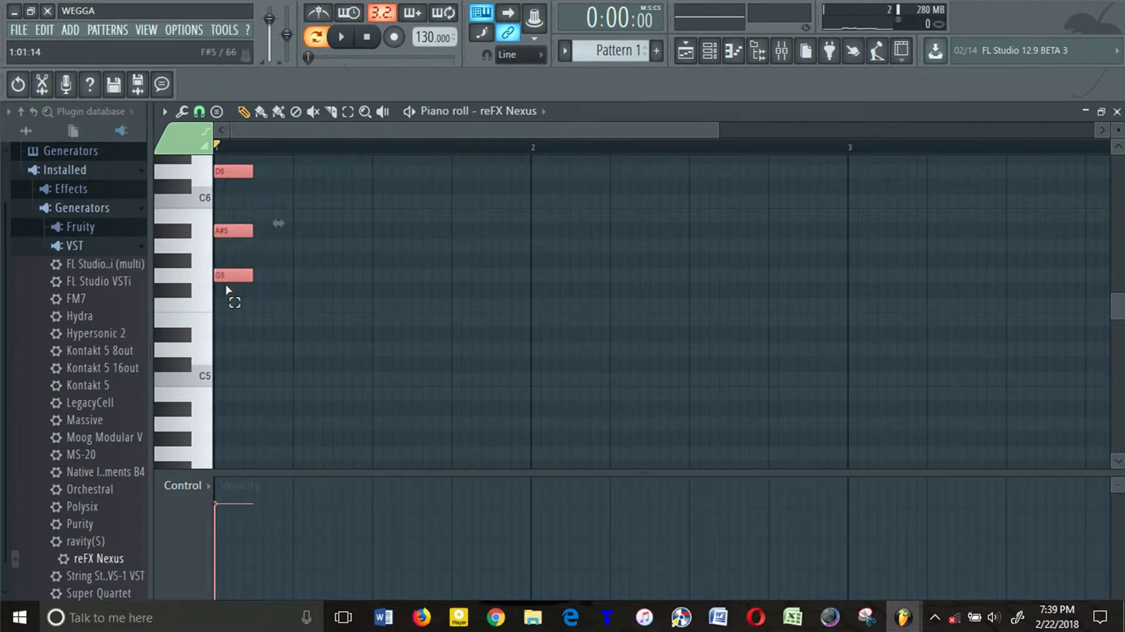
{"action": "left_click", "coordinate": [249, 277]}
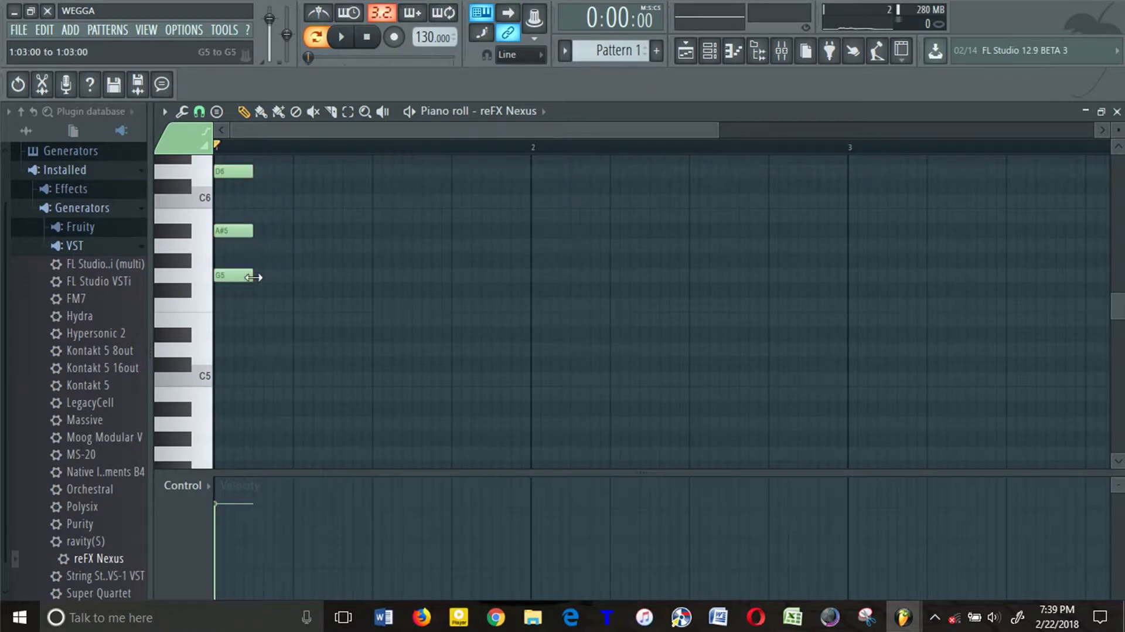
- Remove a stray F5 and stretch all three chord notes across bar 1
{"action": "left_click", "coordinate": [251, 305]}
{"action": "right_click", "coordinate": [258, 306]}
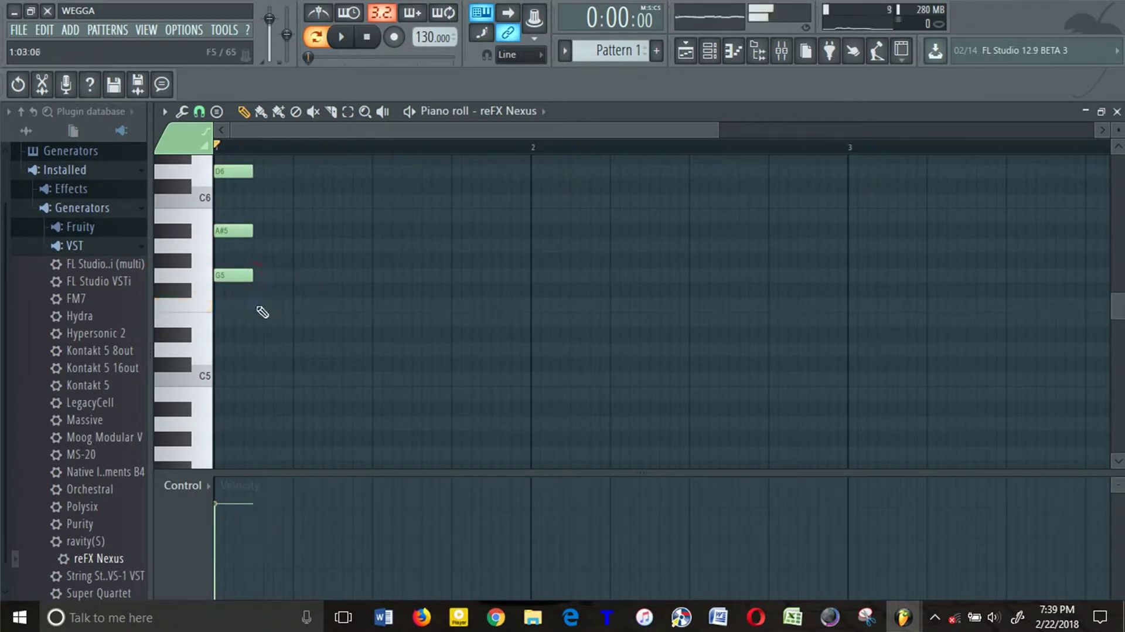
{"action": "left_click_drag", "start_coordinate": [258, 325], "coordinate": [230, 170], "text": "ctrl"}
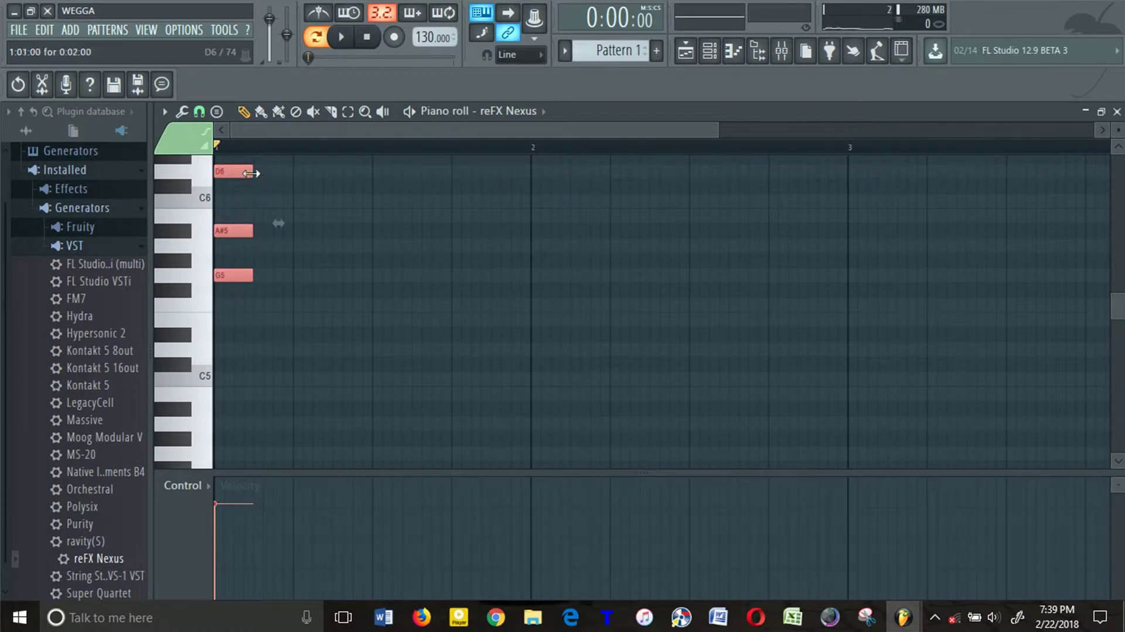
{"action": "left_click_drag", "start_coordinate": [253, 172], "coordinate": [530, 202]}
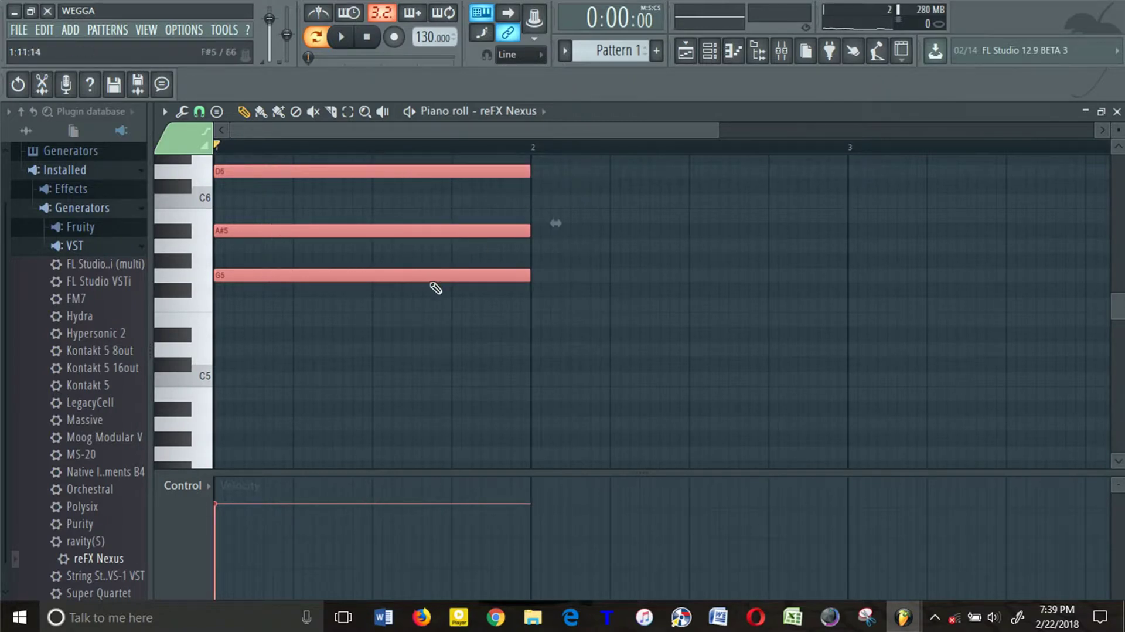
- Copy the G5–A#5–D6 chord into bars 2, 3 and 4, aligning the last on bar 4
{"action": "scroll", "coordinate": [435, 287], "scroll_direction": "up", "scroll_amount": 3}
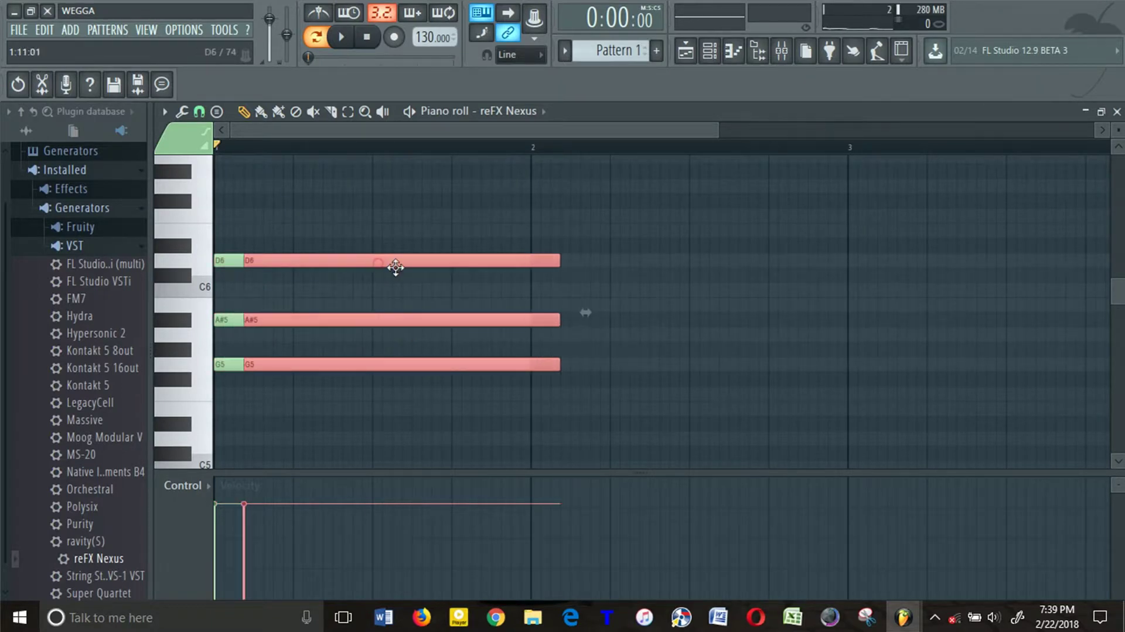
{"action": "mouse_move", "coordinate": [393, 264]}
{"action": "left_mouse_down"}
{"action": "mouse_move", "coordinate": [692, 268]}
{"action": "mouse_move", "coordinate": [1014, 235]}
{"action": "left_mouse_up"}
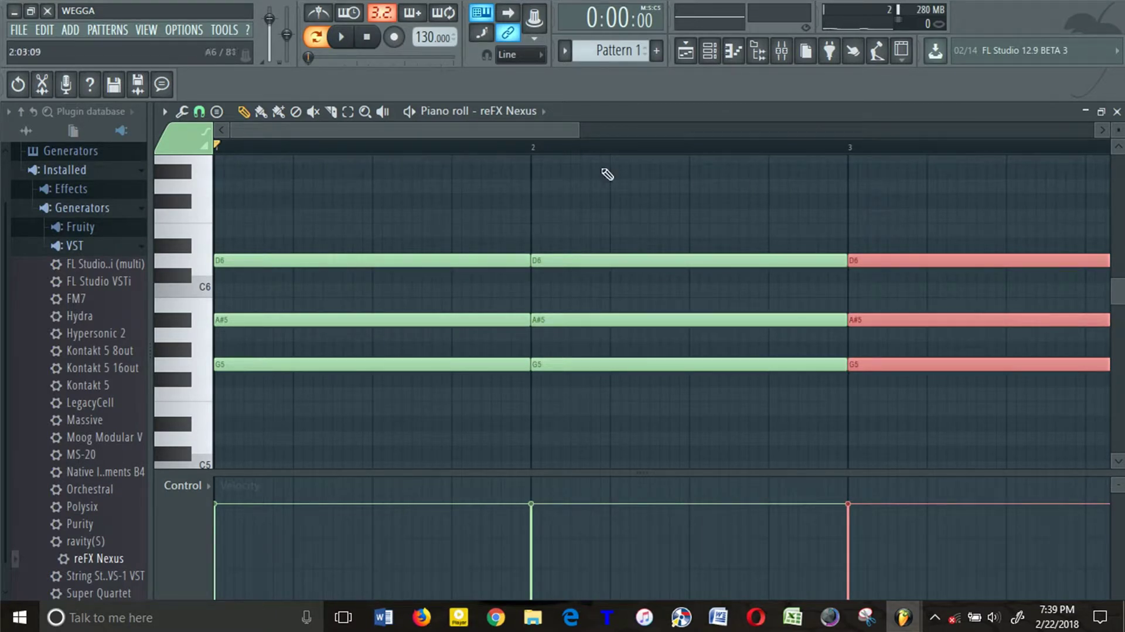
{"action": "left_click_drag", "start_coordinate": [577, 148], "coordinate": [752, 313]}
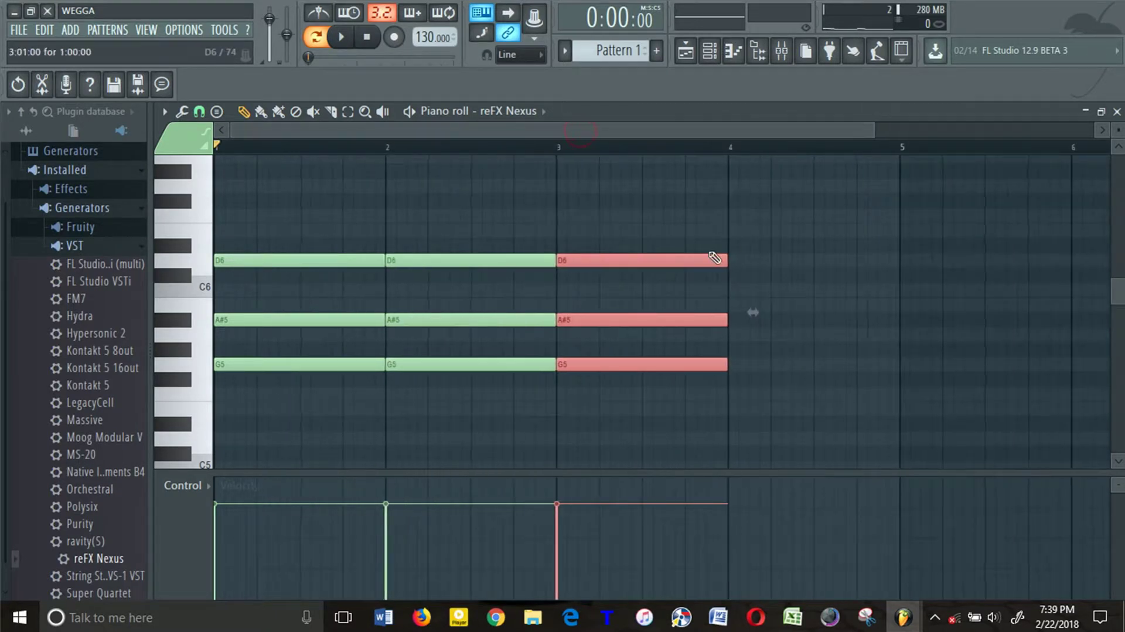
{"action": "left_click_drag", "start_coordinate": [677, 258], "coordinate": [849, 236]}
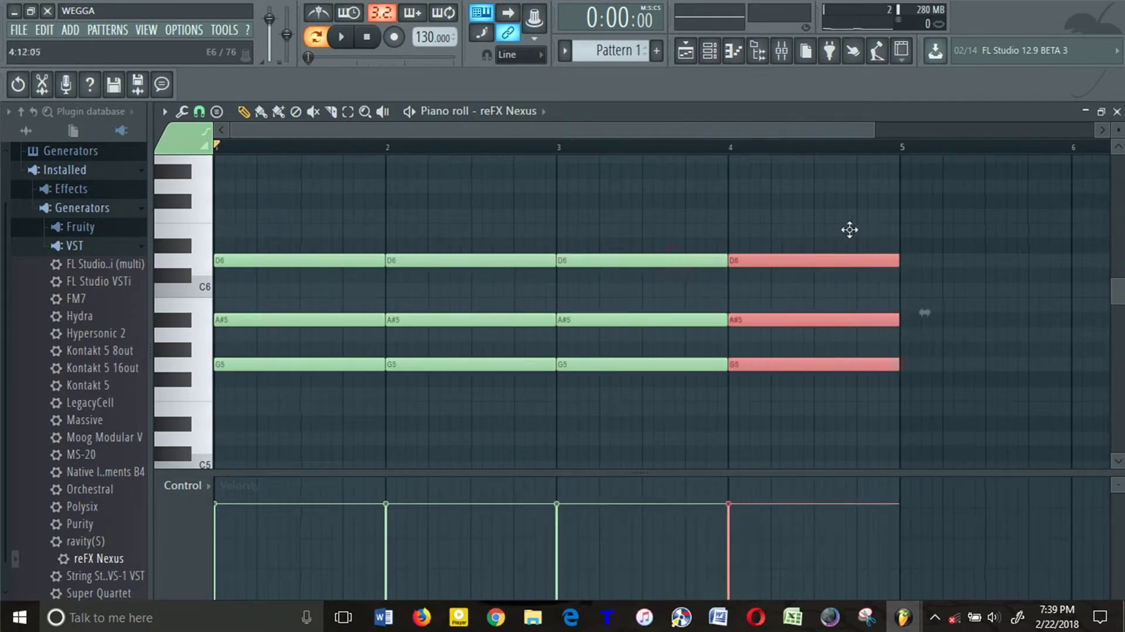
{"action": "left_click_drag", "start_coordinate": [791, 260], "coordinate": [799, 263]}
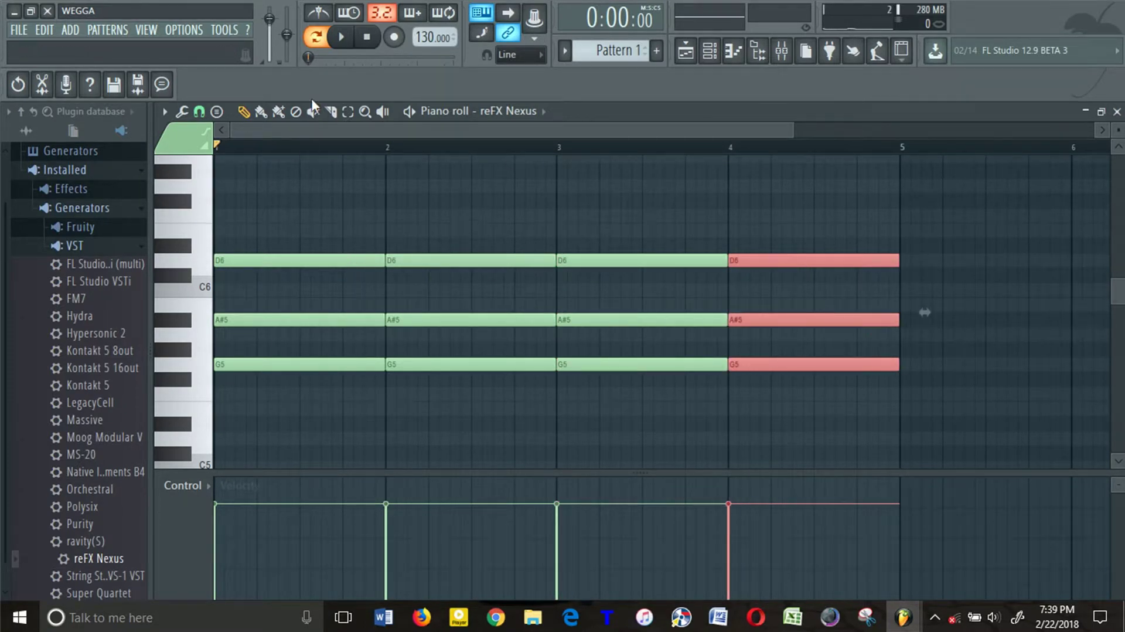
- Play the four-bar loop, deselect the notes, and stop playback
{"action": "left_click", "coordinate": [341, 37]}
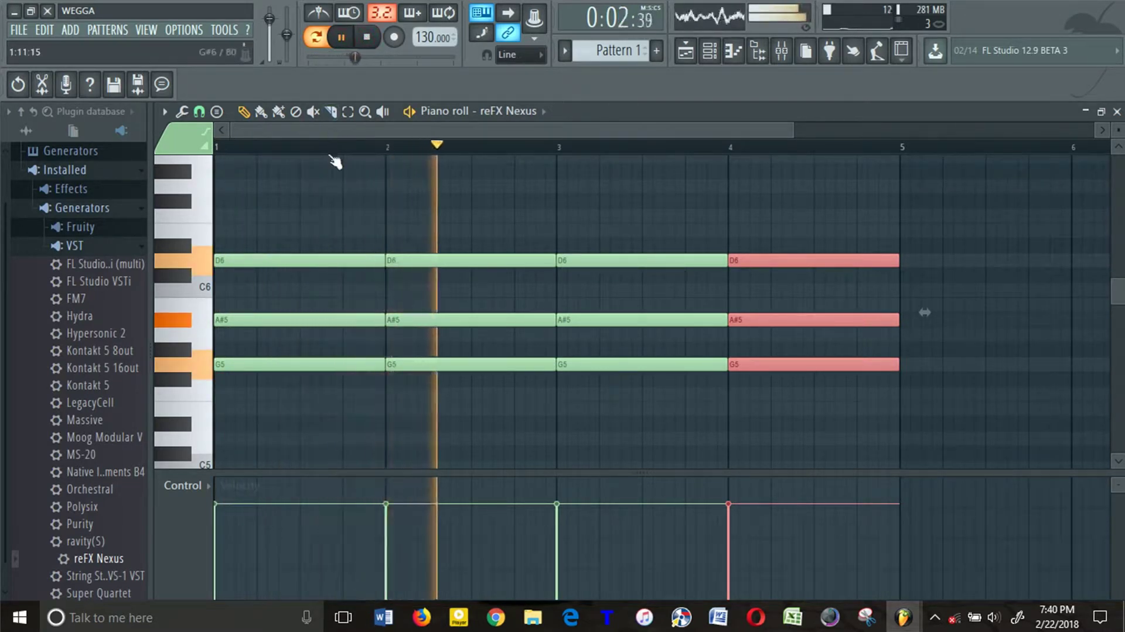
{"action": "left_click", "coordinate": [346, 228]}
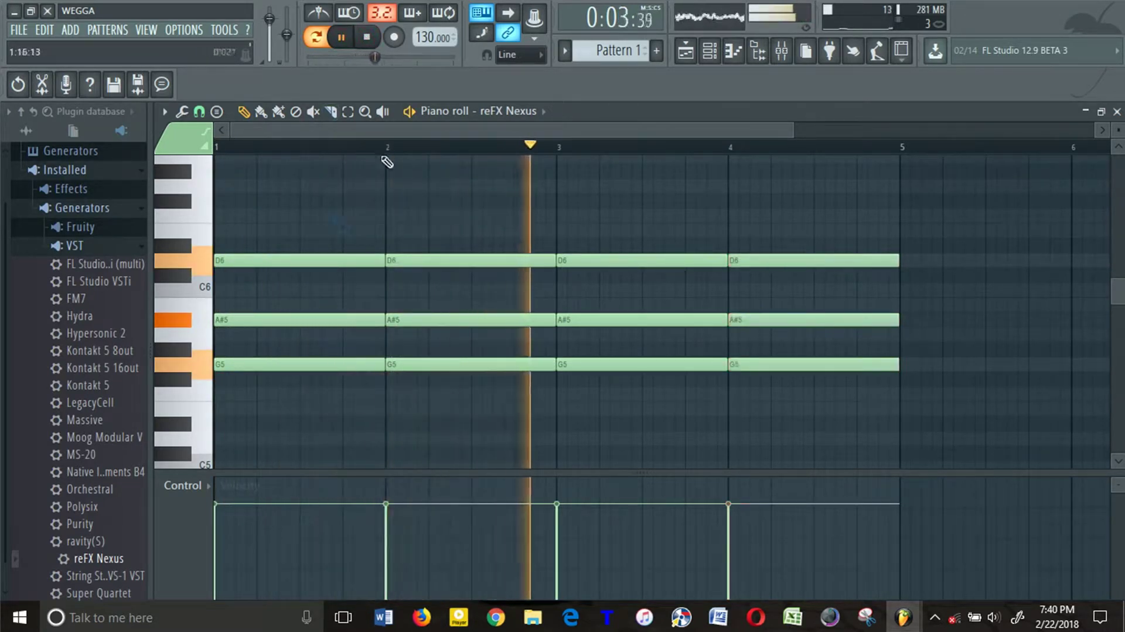
{"action": "left_click", "coordinate": [367, 37]}
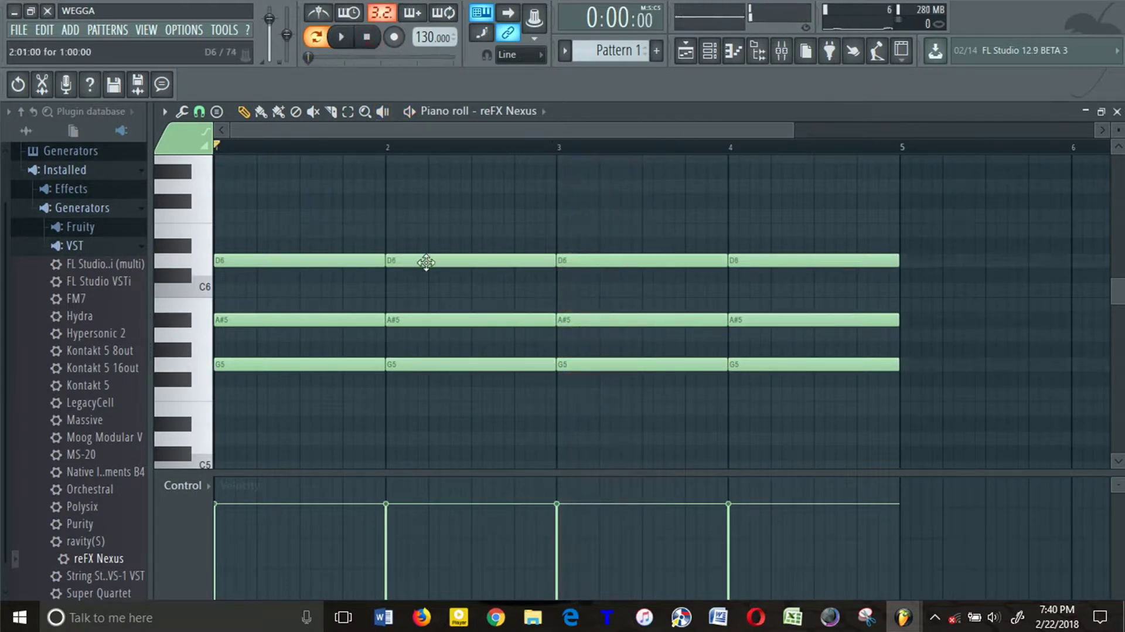
- Raise bar 2's top note to D#6 and bar 3's to E6, then preview
{"action": "left_click_drag", "start_coordinate": [426, 262], "coordinate": [427, 247]}
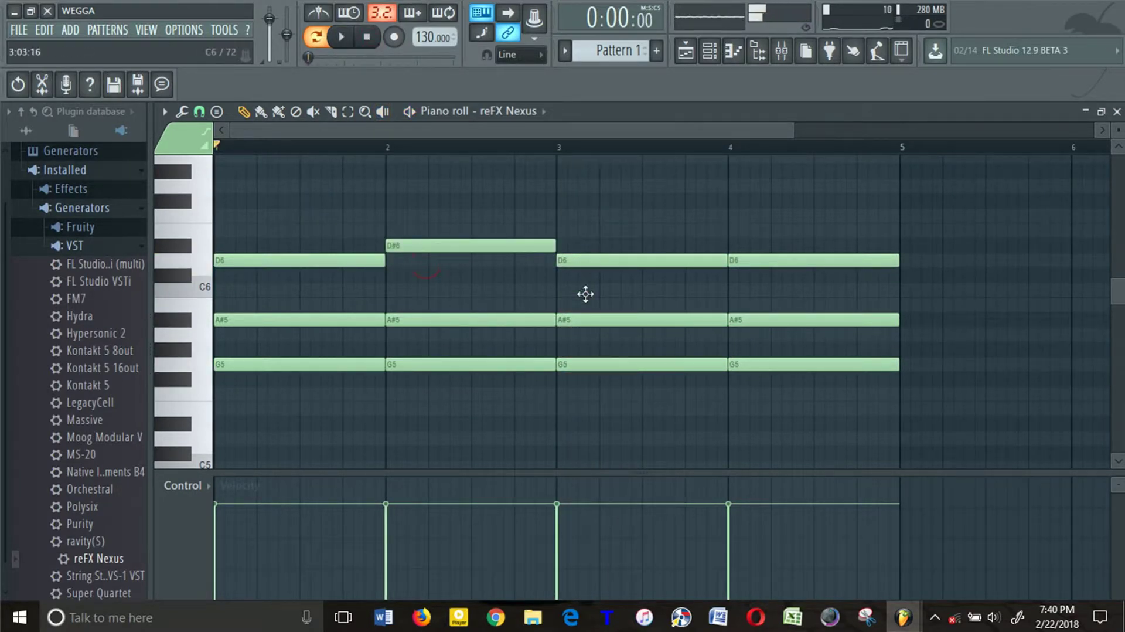
{"action": "left_click_drag", "start_coordinate": [596, 259], "coordinate": [598, 224]}
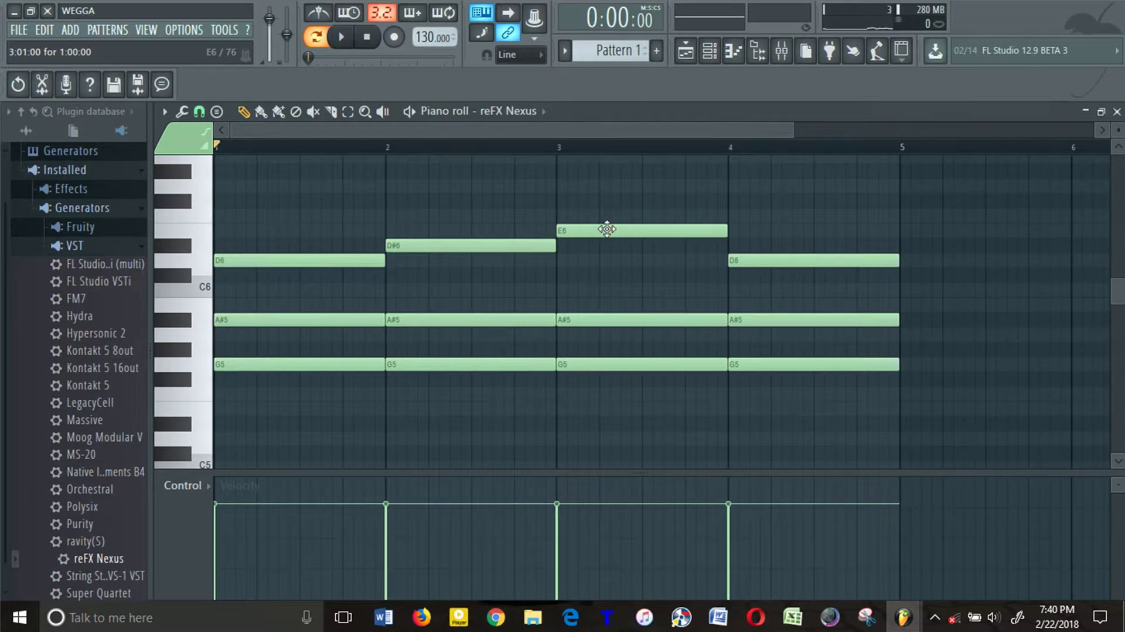
{"action": "key", "text": "space"}
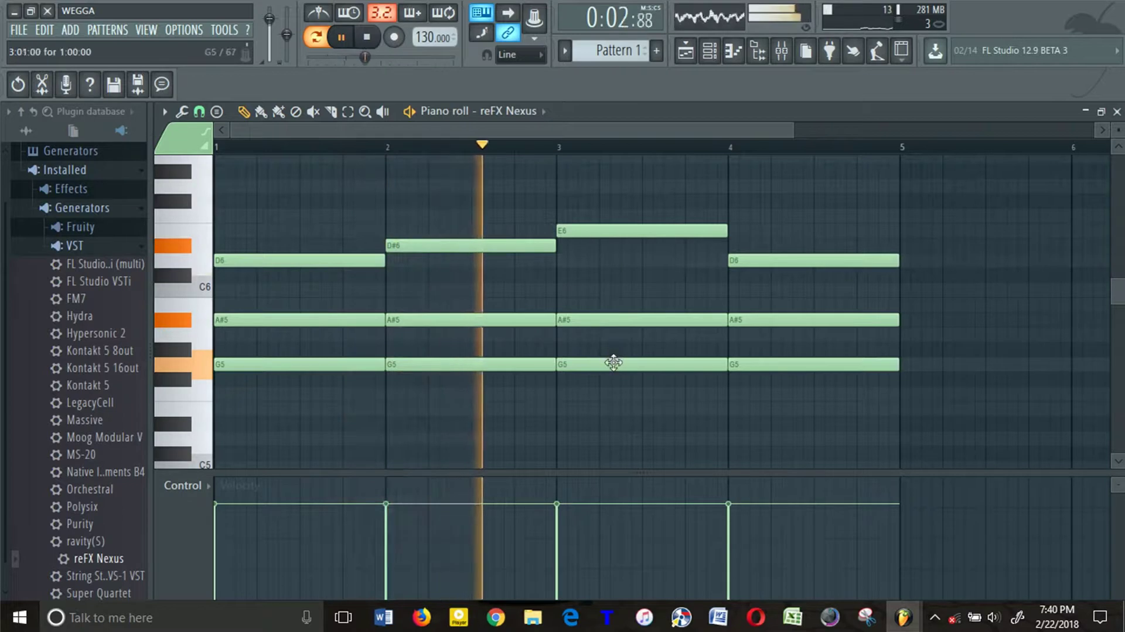
{"action": "key", "text": "space"}
- Rework bar 3 into F5–A#5–F6 and lower bar 4's middle note to A5
{"action": "left_click_drag", "start_coordinate": [612, 365], "coordinate": [613, 401]}
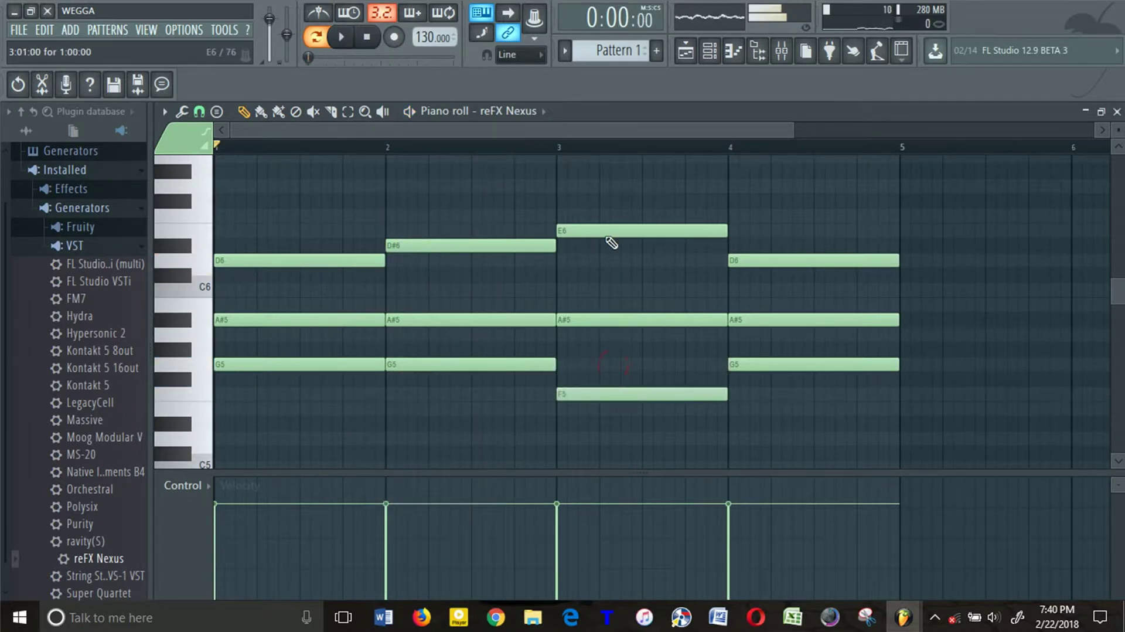
{"action": "left_click_drag", "start_coordinate": [605, 221], "coordinate": [605, 214]}
{"action": "key", "text": "space"}
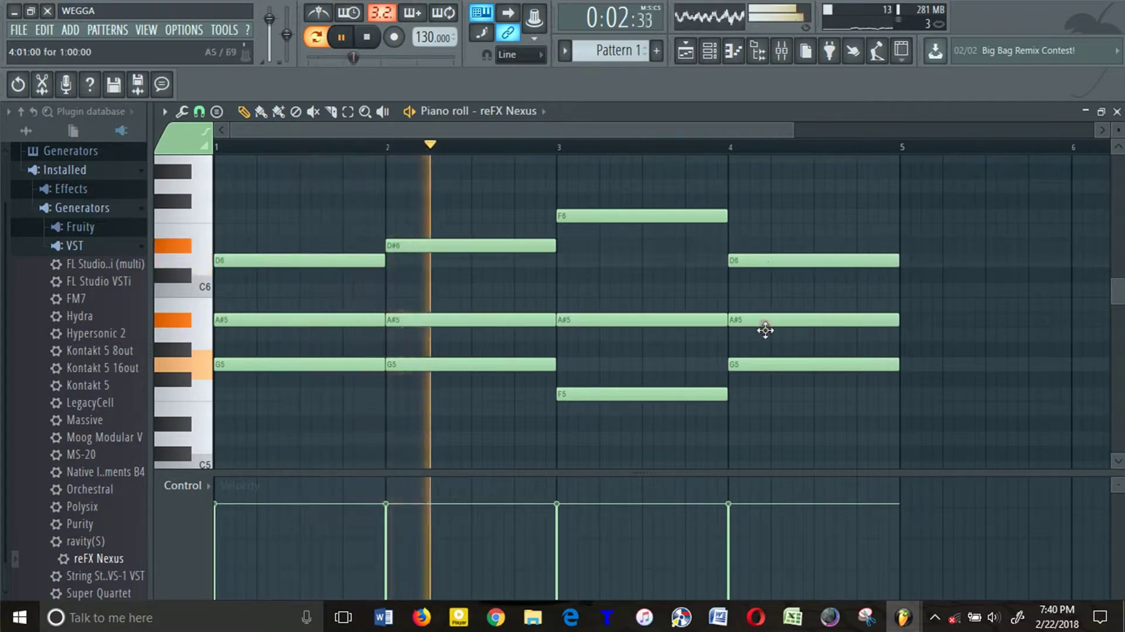
{"action": "left_click_drag", "start_coordinate": [766, 326], "coordinate": [759, 398]}
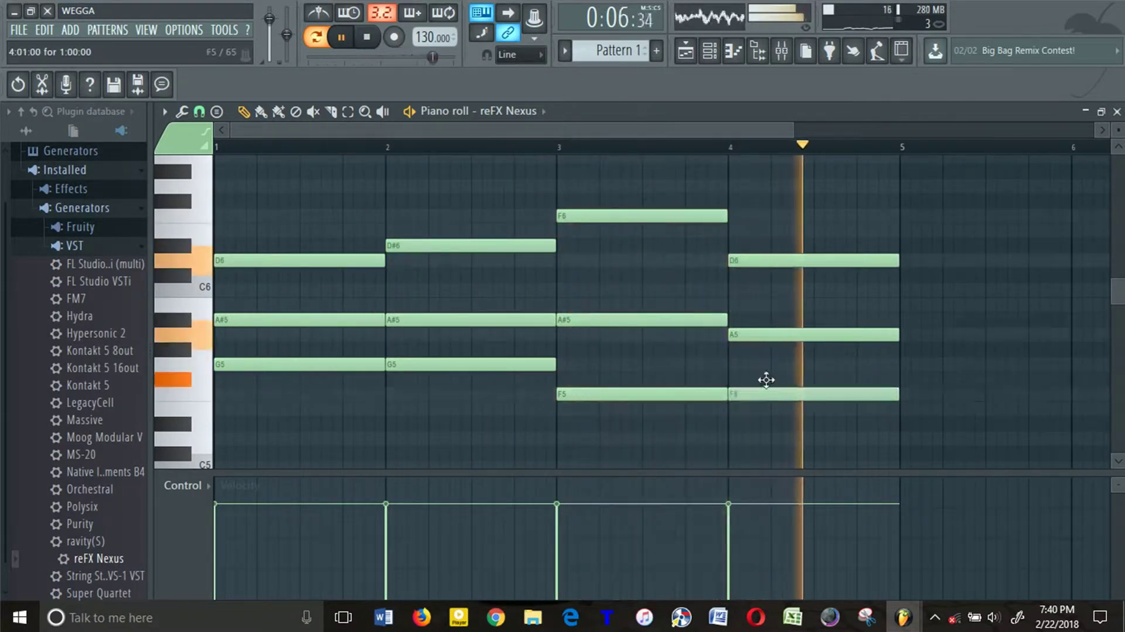
{"action": "key", "text": "space"}
- Set bar 4's top note to C6, preview, then transpose all notes down an octave
{"action": "mouse_move", "coordinate": [775, 262]}
{"action": "left_mouse_down"}
{"action": "mouse_move", "coordinate": [774, 246]}
{"action": "mouse_move", "coordinate": [765, 287]}
{"action": "left_mouse_up"}
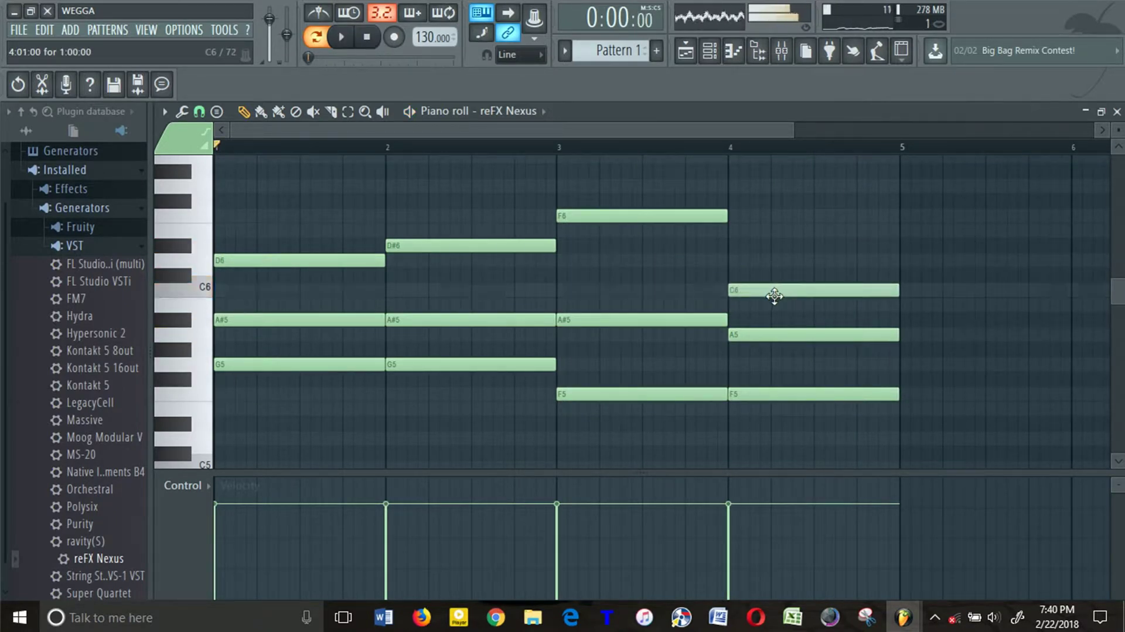
{"action": "key", "text": "space"}
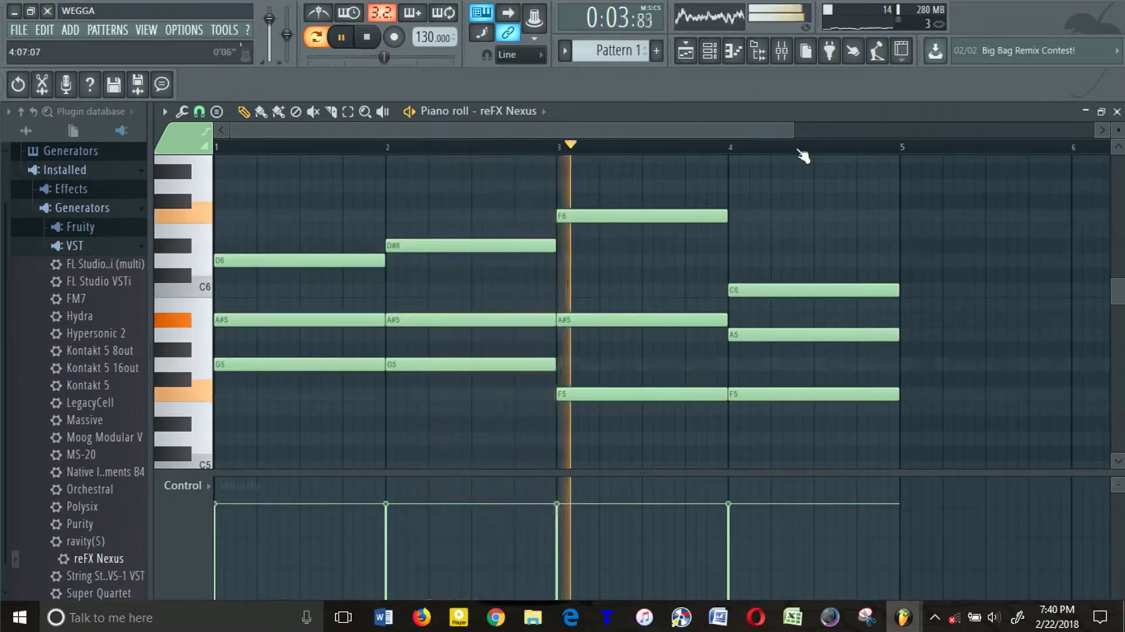
{"action": "left_click_drag", "start_coordinate": [793, 130], "coordinate": [915, 144]}
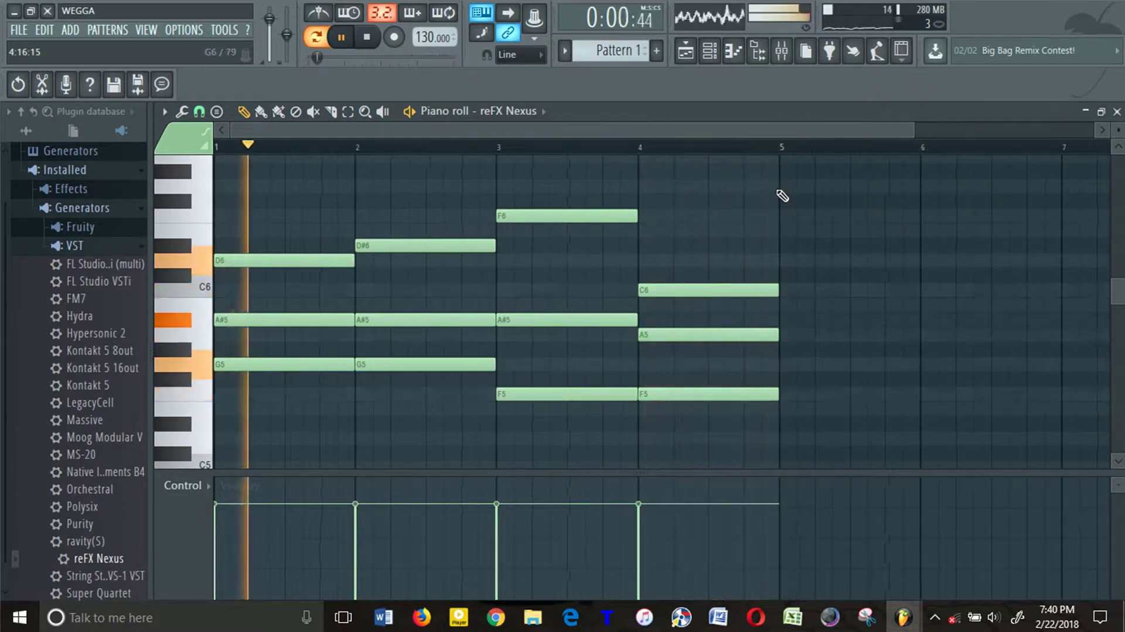
{"action": "key", "text": "space"}
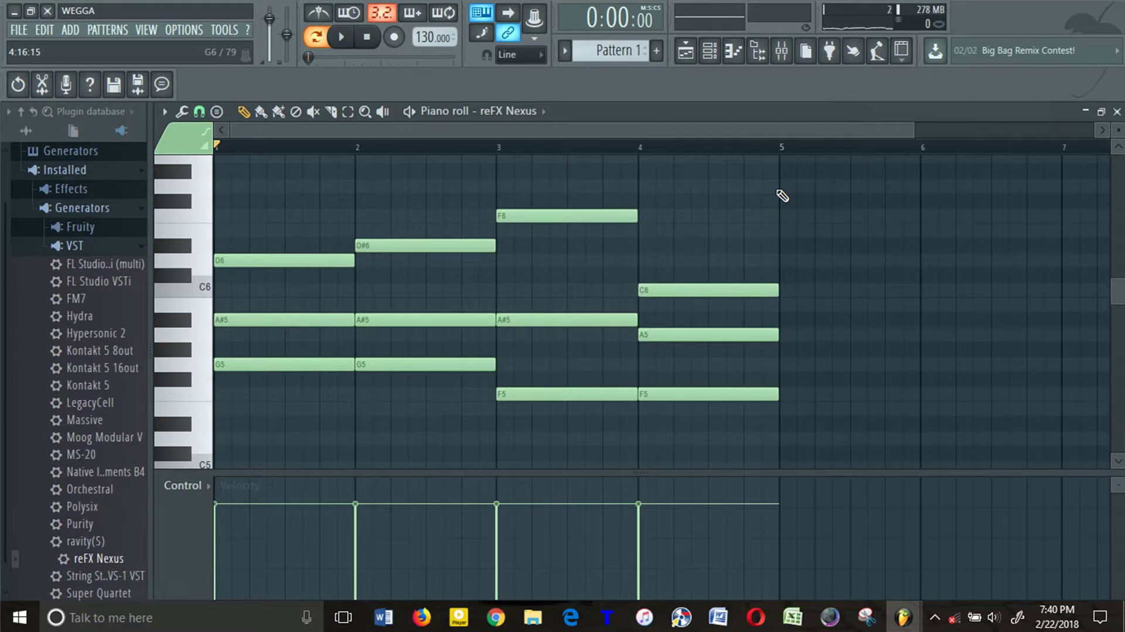
{"action": "key", "text": "ctrl+Down"}
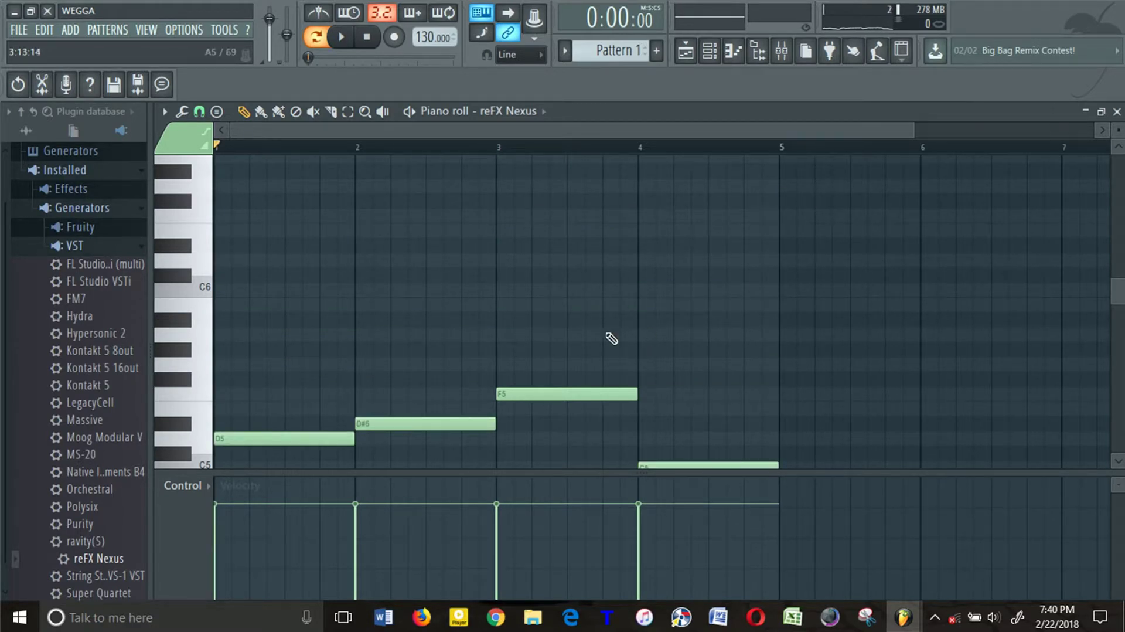
- Play through the lowered progression, G4–A#4–D5 to F4–A4–C5, and stop
{"action": "scroll", "coordinate": [612, 338], "scroll_direction": "down", "scroll_amount": 5}
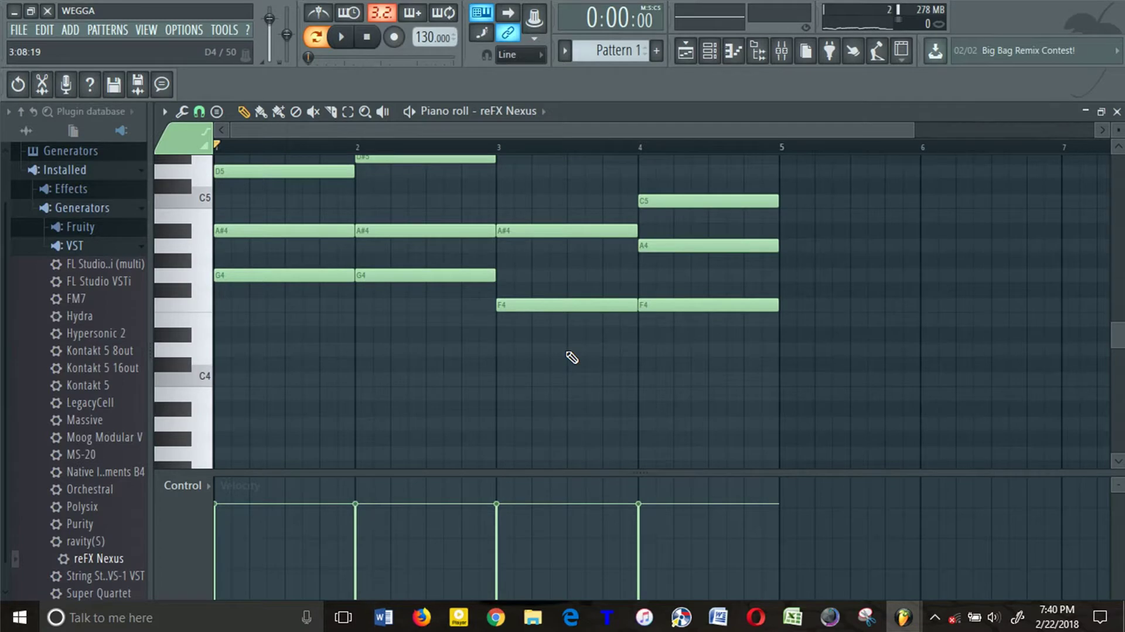
{"action": "key", "text": "space"}
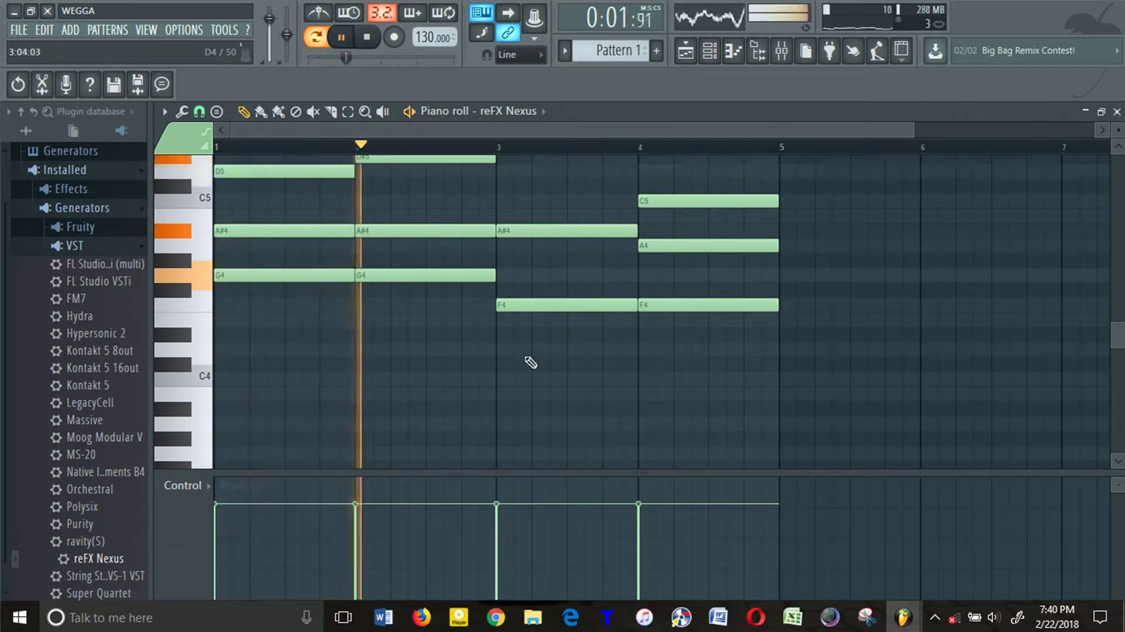
{"action": "scroll", "coordinate": [531, 362], "scroll_direction": "up", "scroll_amount": 3}
{"action": "scroll", "coordinate": [527, 372], "scroll_direction": "up", "scroll_amount": 2}
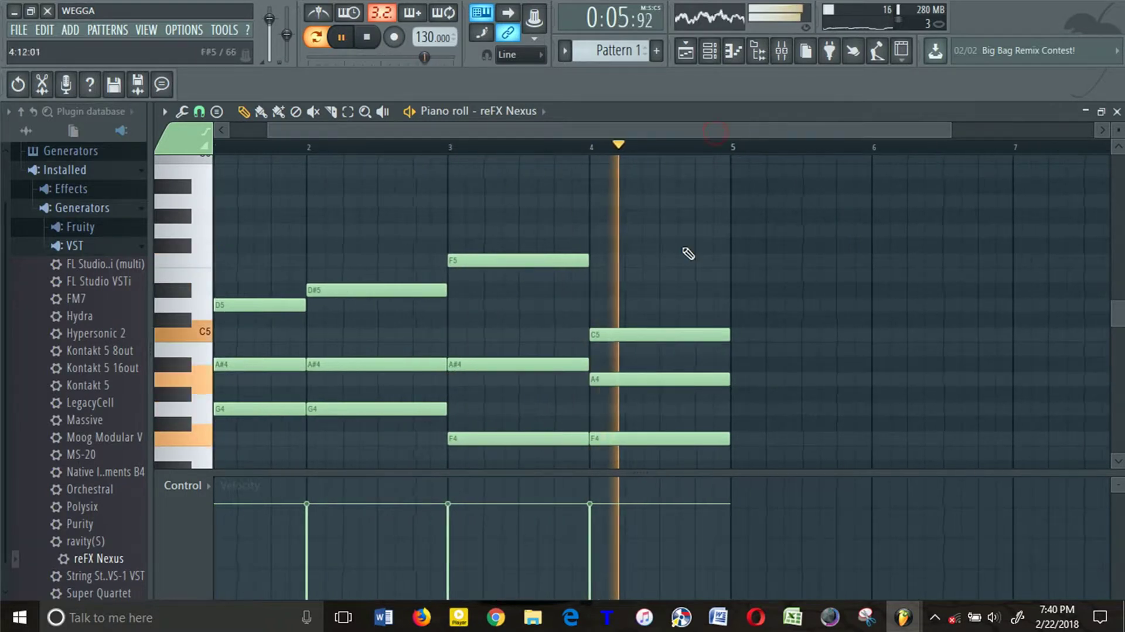
{"action": "scroll", "coordinate": [627, 320], "scroll_direction": "down", "scroll_amount": 2}
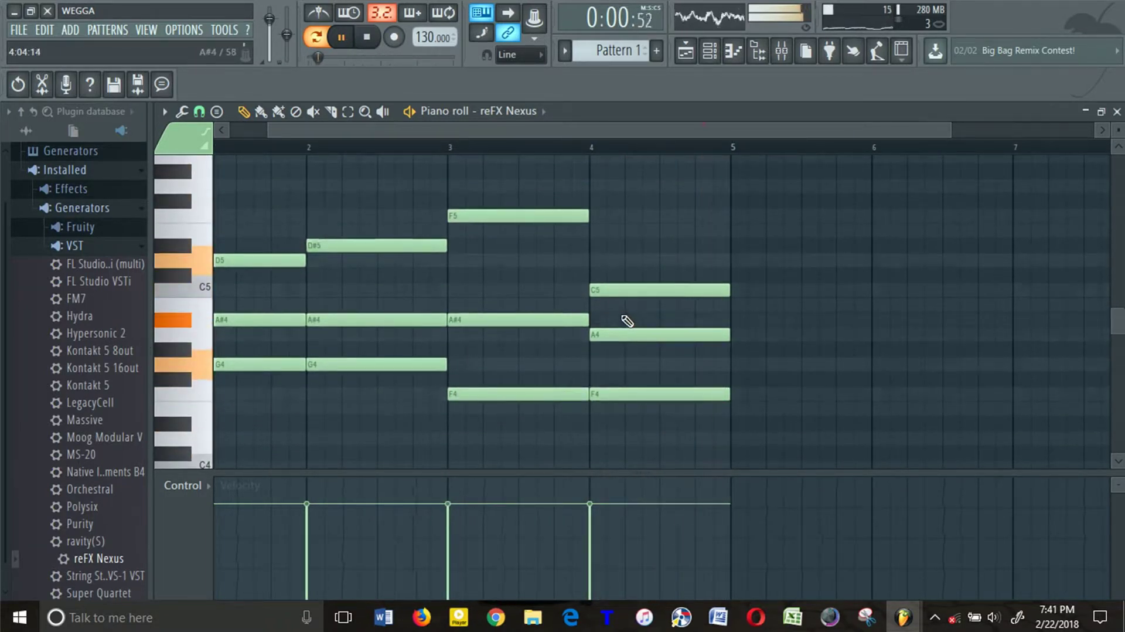
{"action": "key", "text": "space"}
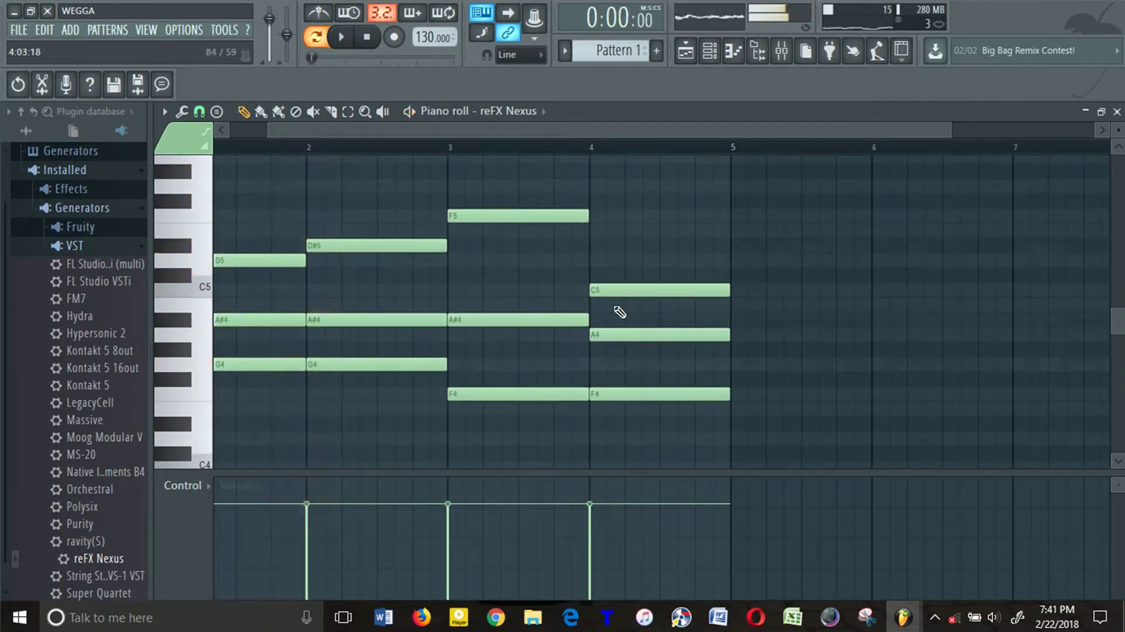
- Reopen the reFX Nexus window from the channel rack and shift it further left
{"action": "left_click", "coordinate": [707, 54]}
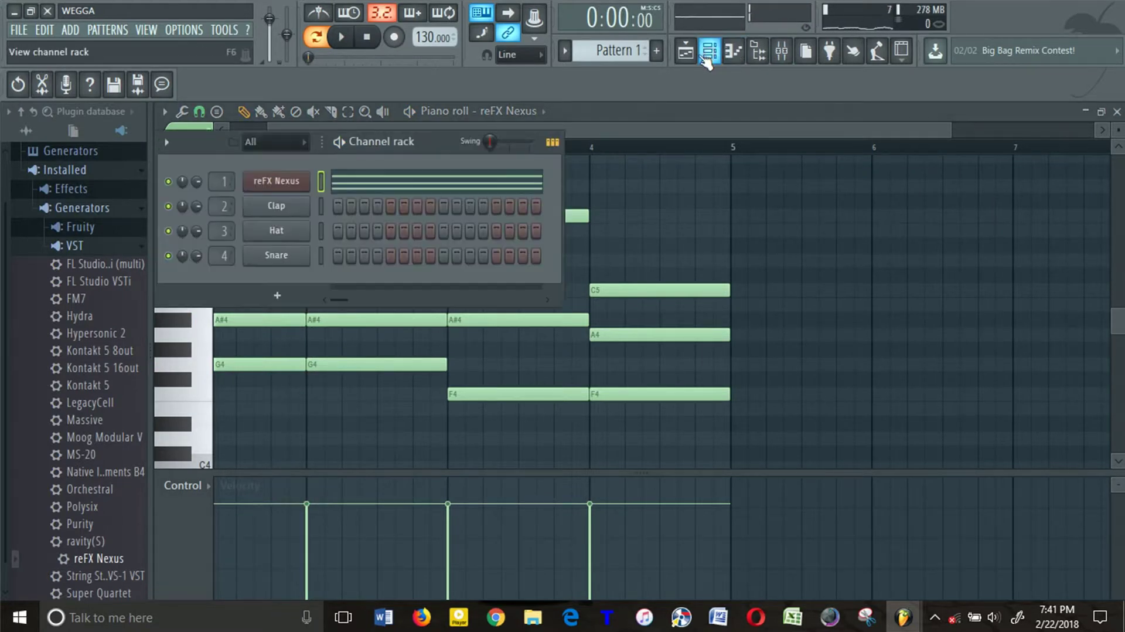
{"action": "left_click", "coordinate": [297, 189]}
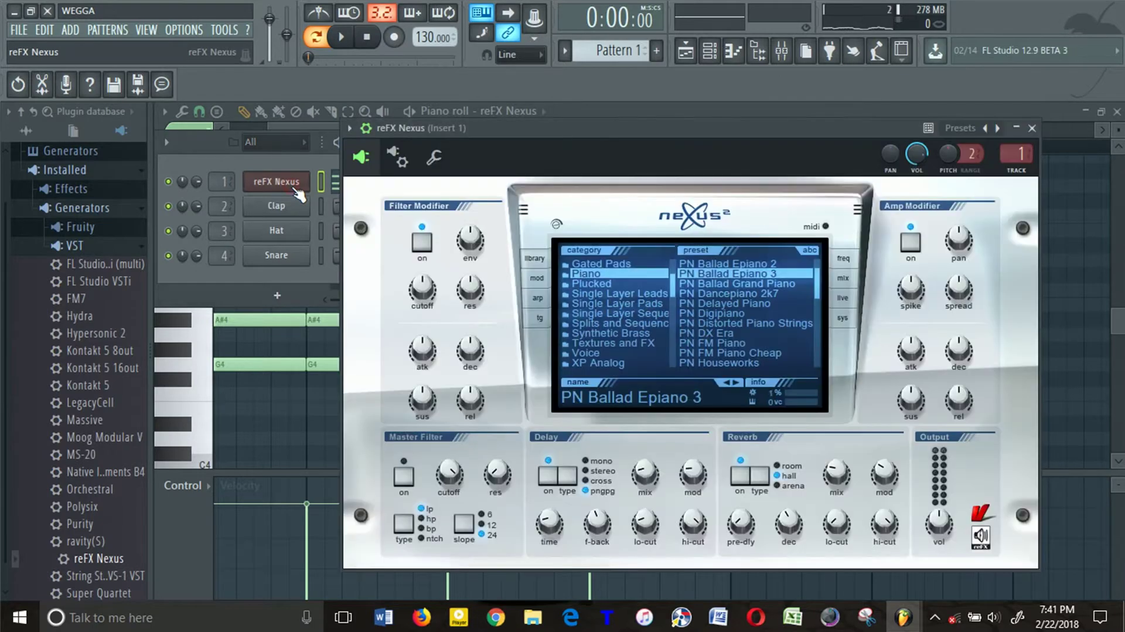
{"action": "left_click_drag", "start_coordinate": [656, 132], "coordinate": [515, 143]}
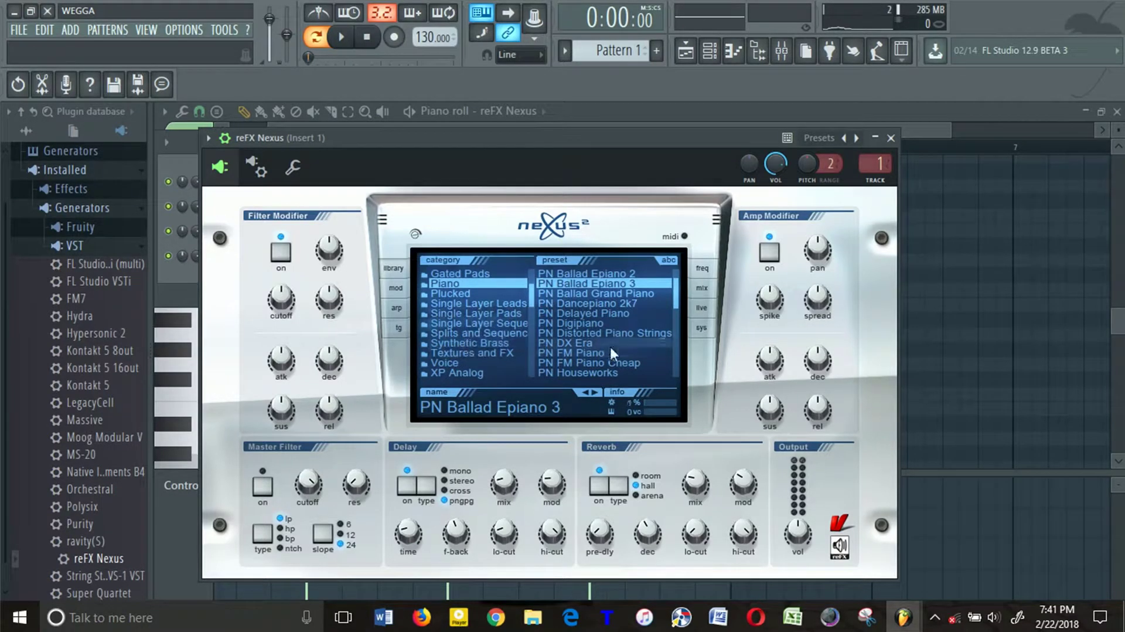
{"action": "left_click", "coordinate": [700, 328]}
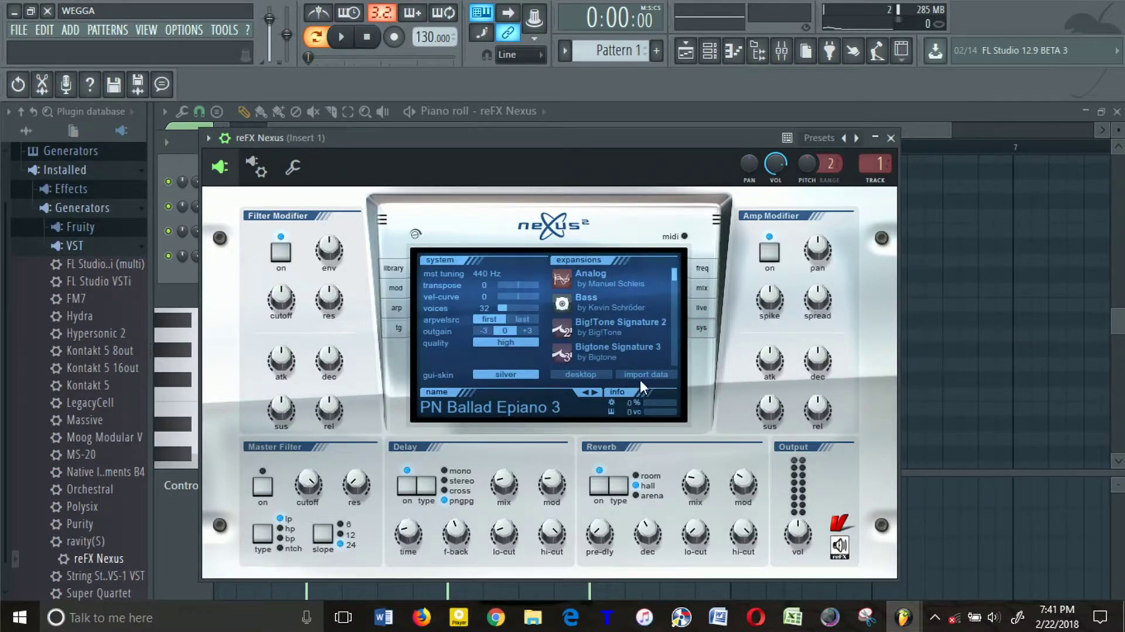
- Open the Nexus import-data dialog, close it, and return to the preset library
{"action": "left_click", "coordinate": [645, 378]}
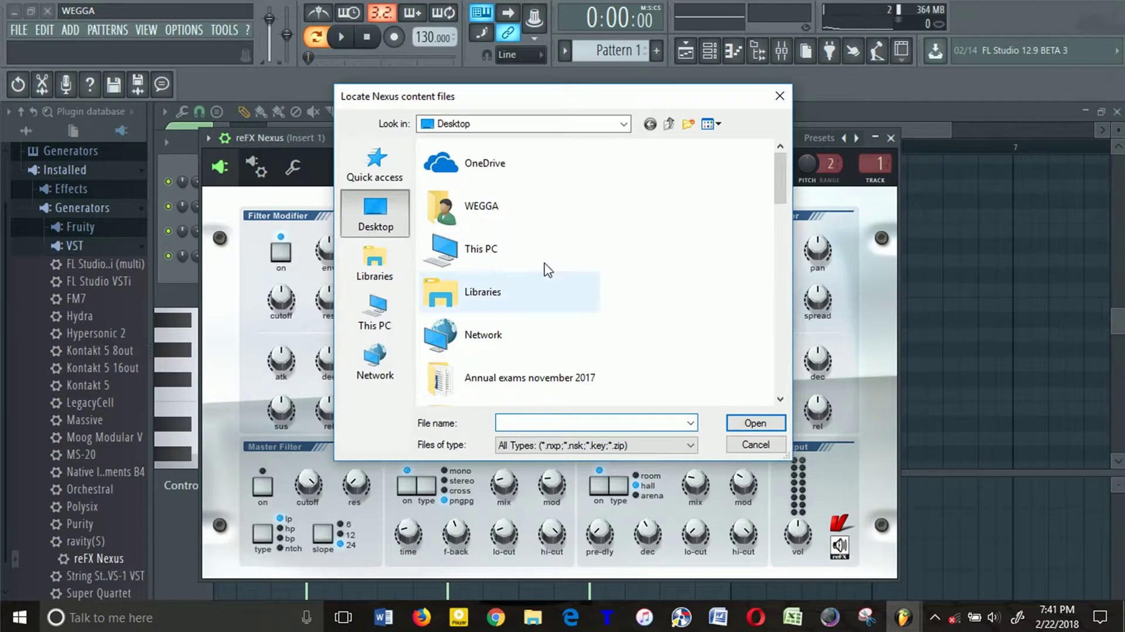
{"action": "left_click", "coordinate": [780, 94]}
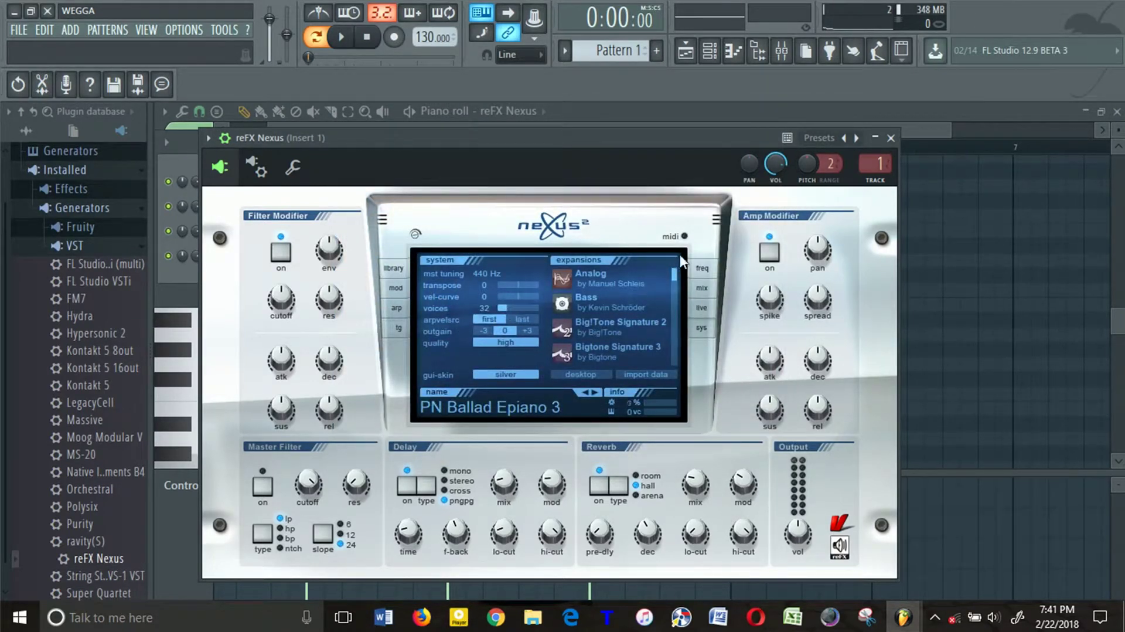
{"action": "left_click", "coordinate": [396, 271]}
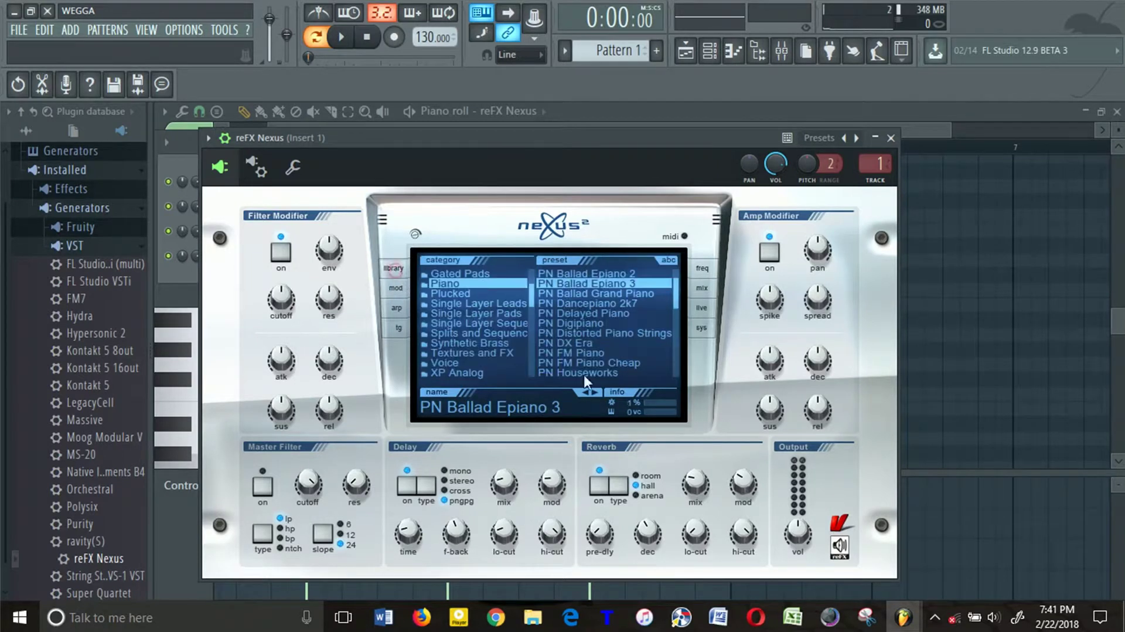
{"action": "scroll", "coordinate": [489, 329], "scroll_direction": "down", "scroll_amount": 3}
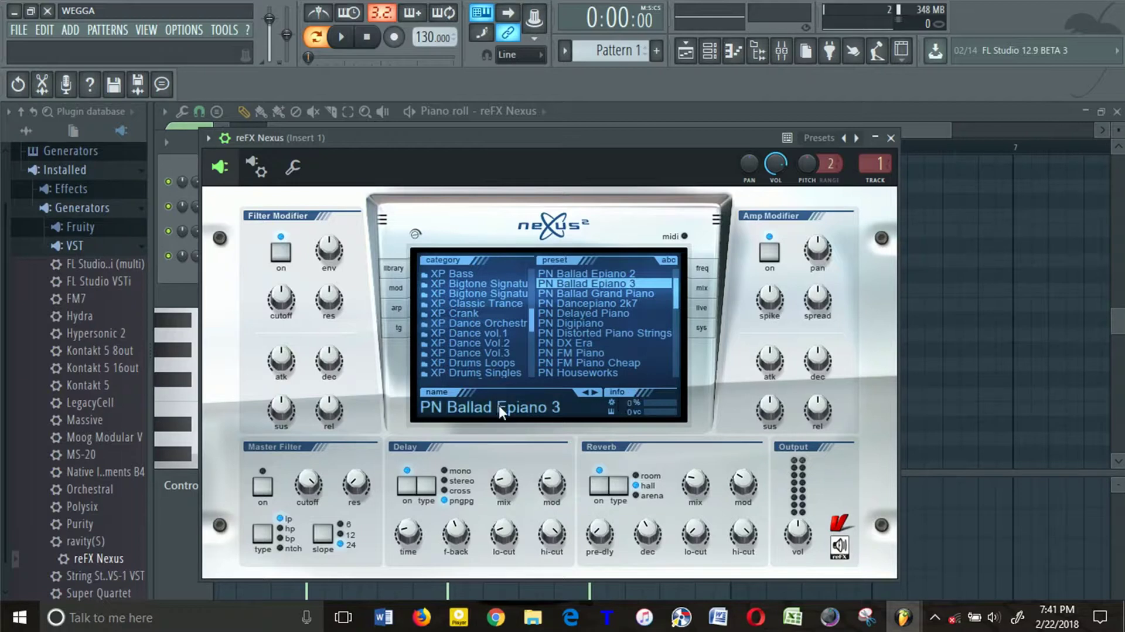
- Reopen the Nexus import dialog from the system page, browse This PC, and close without importing
{"action": "left_click", "coordinate": [703, 328]}
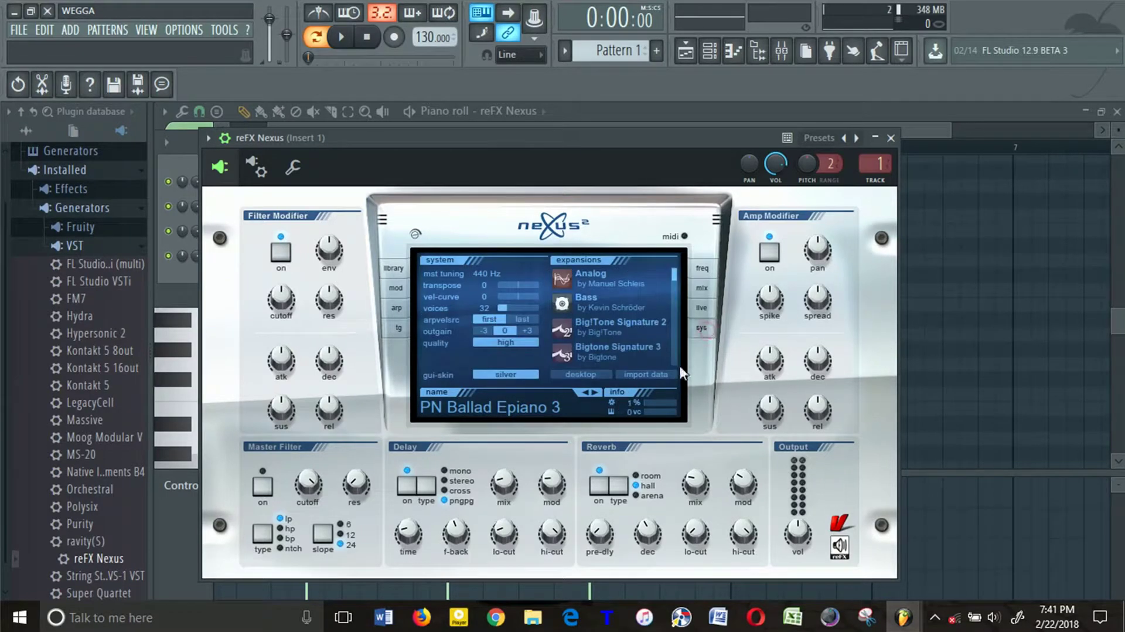
{"action": "left_click", "coordinate": [652, 375]}
{"action": "scroll", "coordinate": [441, 261], "scroll_direction": "down", "scroll_amount": 2}
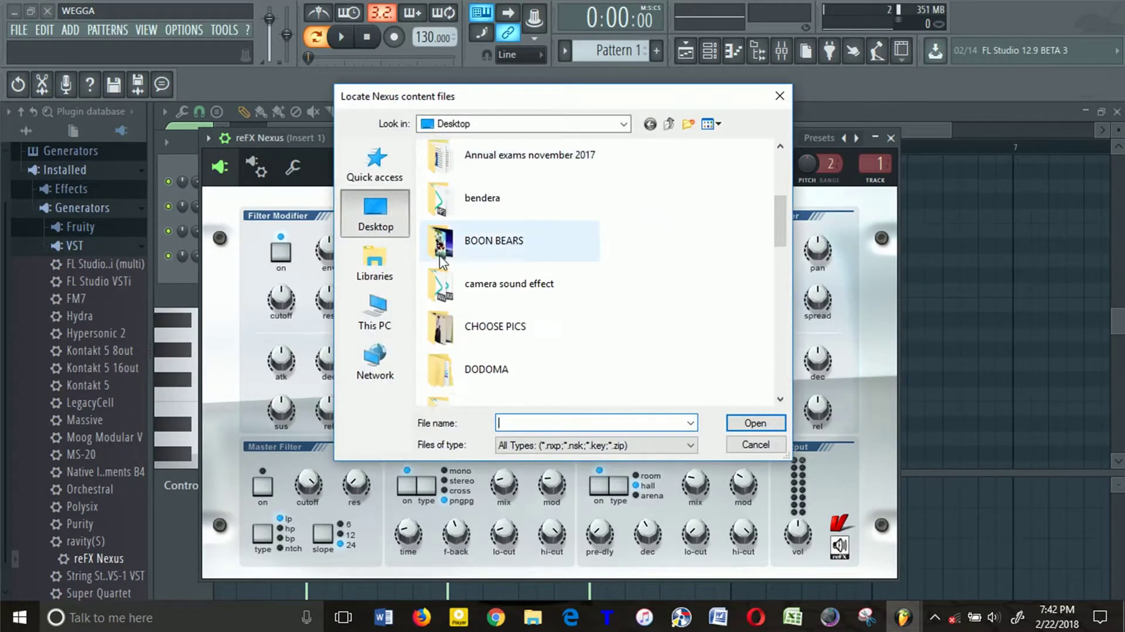
{"action": "scroll", "coordinate": [441, 261], "scroll_direction": "down", "scroll_amount": 2}
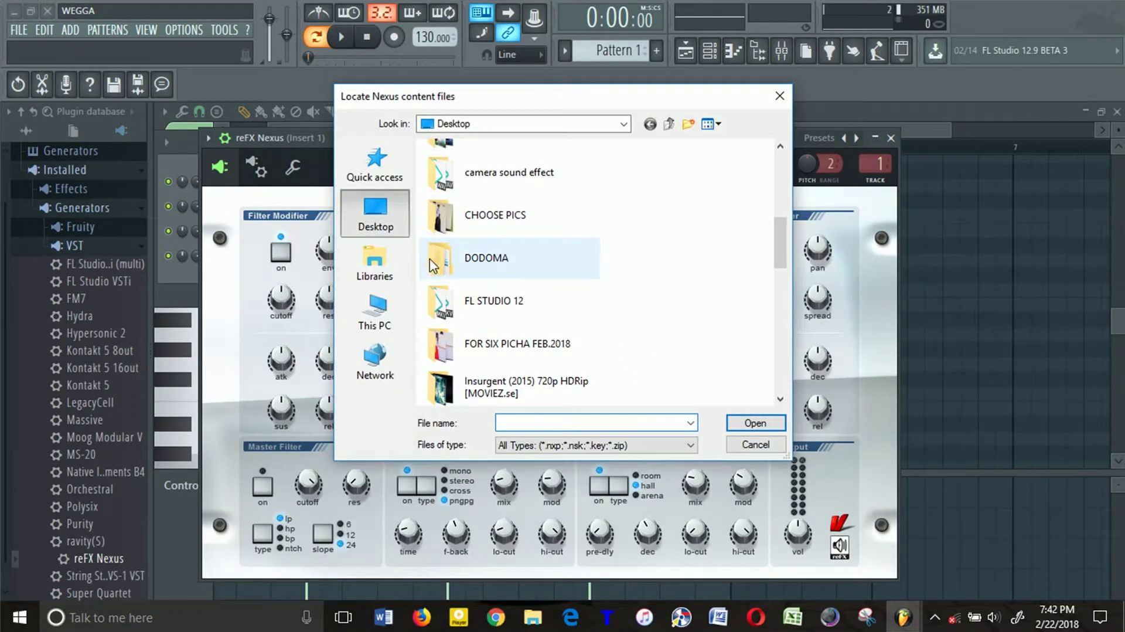
{"action": "left_click", "coordinate": [378, 317]}
{"action": "scroll", "coordinate": [505, 301], "scroll_direction": "down", "scroll_amount": 2}
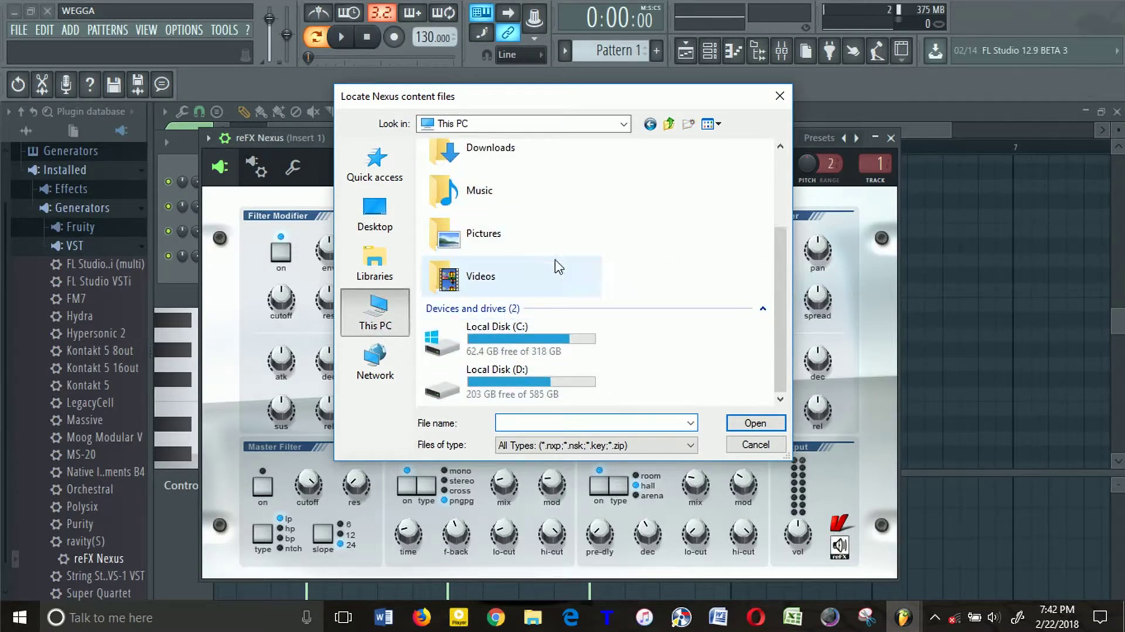
{"action": "left_click", "coordinate": [780, 96]}
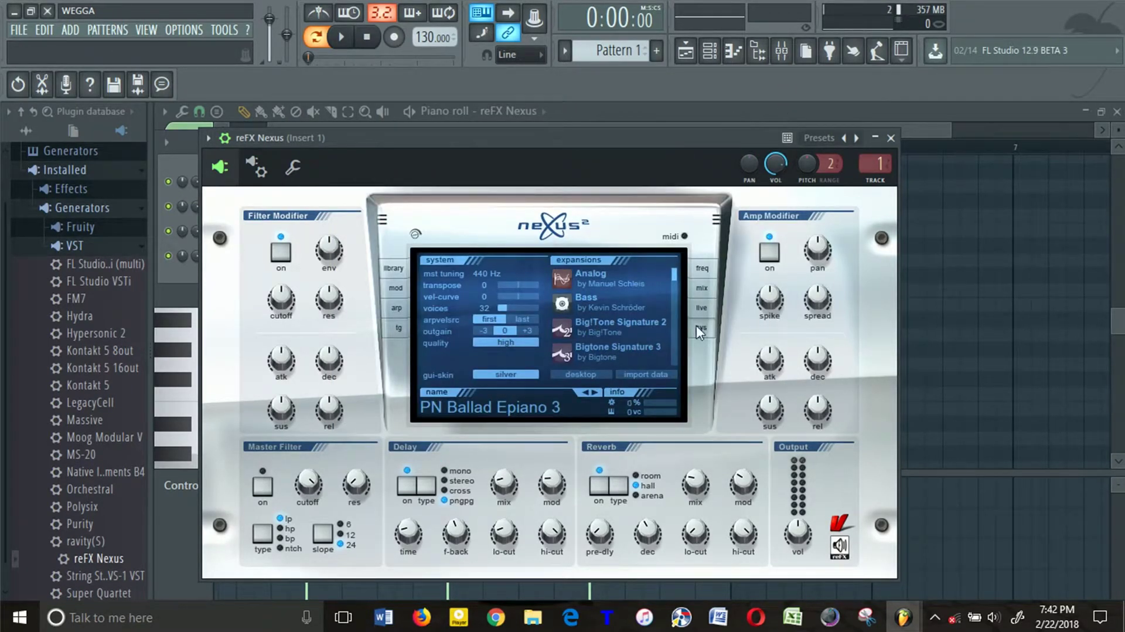
- Bring up the Nexus effects and oscillator mix page and briefly audition the epiano patch
{"action": "left_click", "coordinate": [702, 287]}
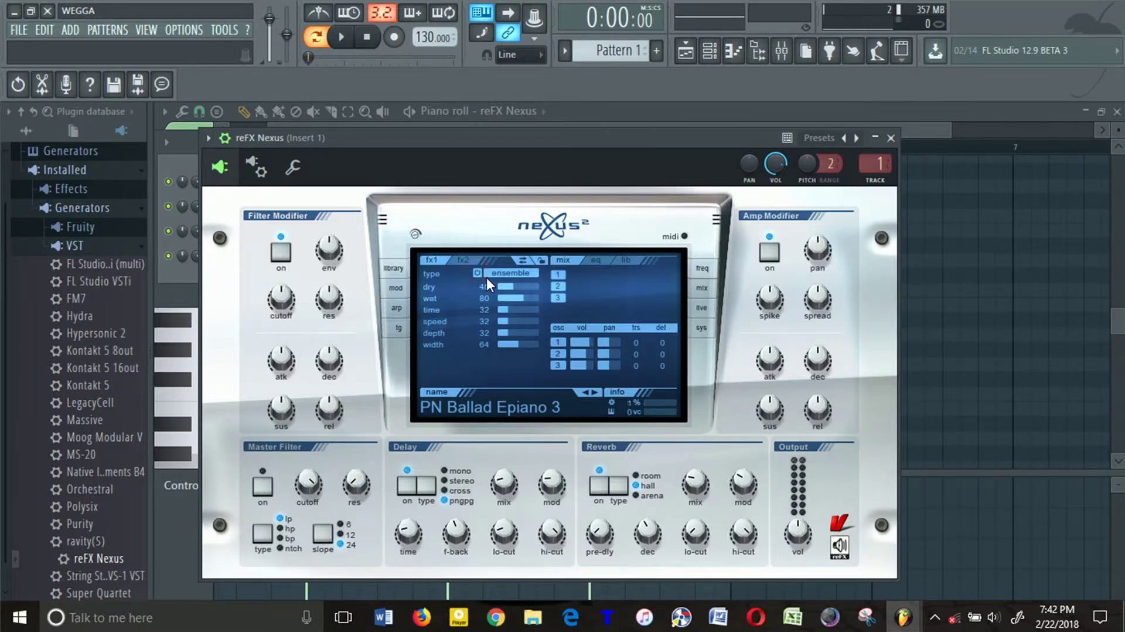
{"action": "key", "text": "space"}
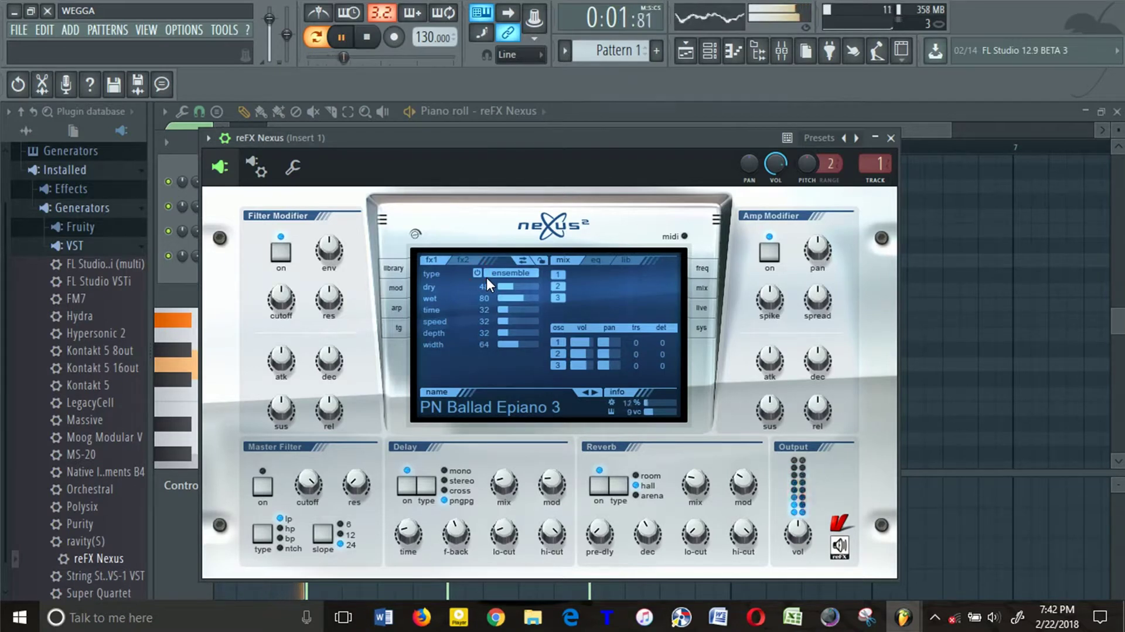
{"action": "key", "text": "space"}
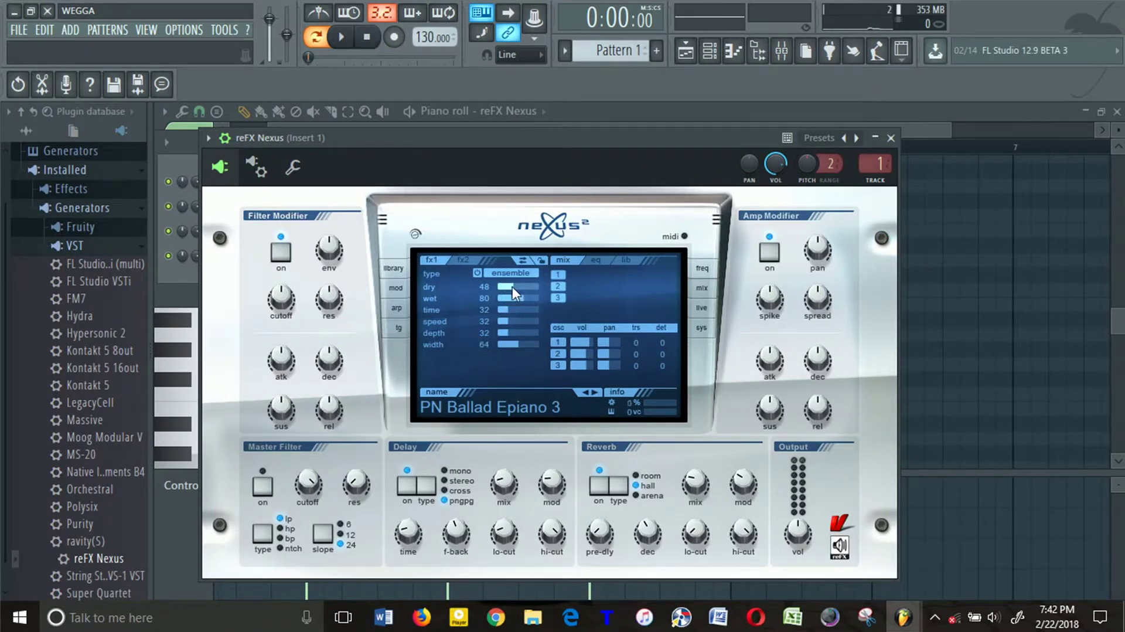
- Set the ensemble wet level to 91 and dry level to 59 while auditioning the chords
{"action": "left_click_drag", "start_coordinate": [512, 286], "coordinate": [489, 344]}
{"action": "left_click_drag", "start_coordinate": [517, 298], "coordinate": [530, 298]}
{"action": "key", "text": "space"}
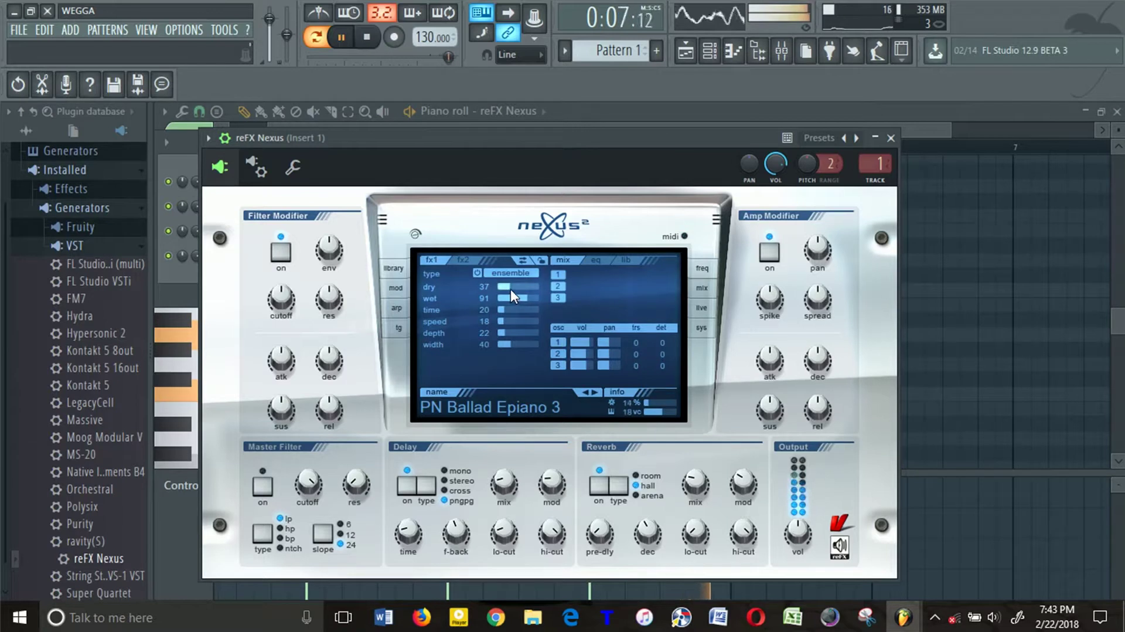
{"action": "mouse_move", "coordinate": [511, 289]}
{"action": "left_mouse_down"}
{"action": "mouse_move", "coordinate": [539, 290]}
{"action": "mouse_move", "coordinate": [533, 308]}
{"action": "left_mouse_up"}
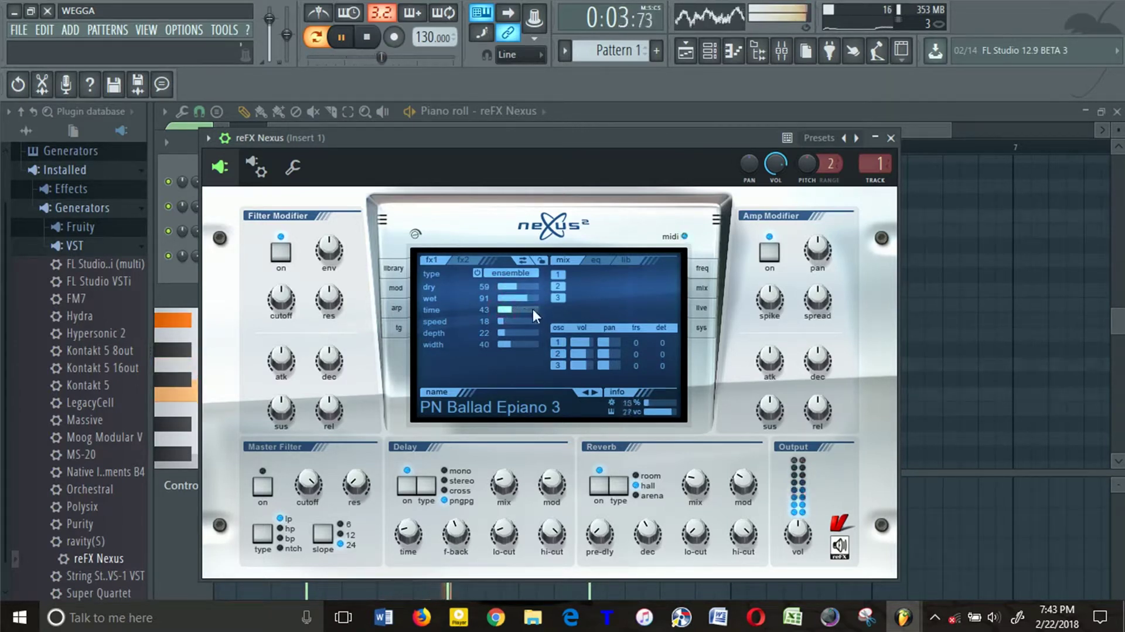
{"action": "key", "text": "space"}
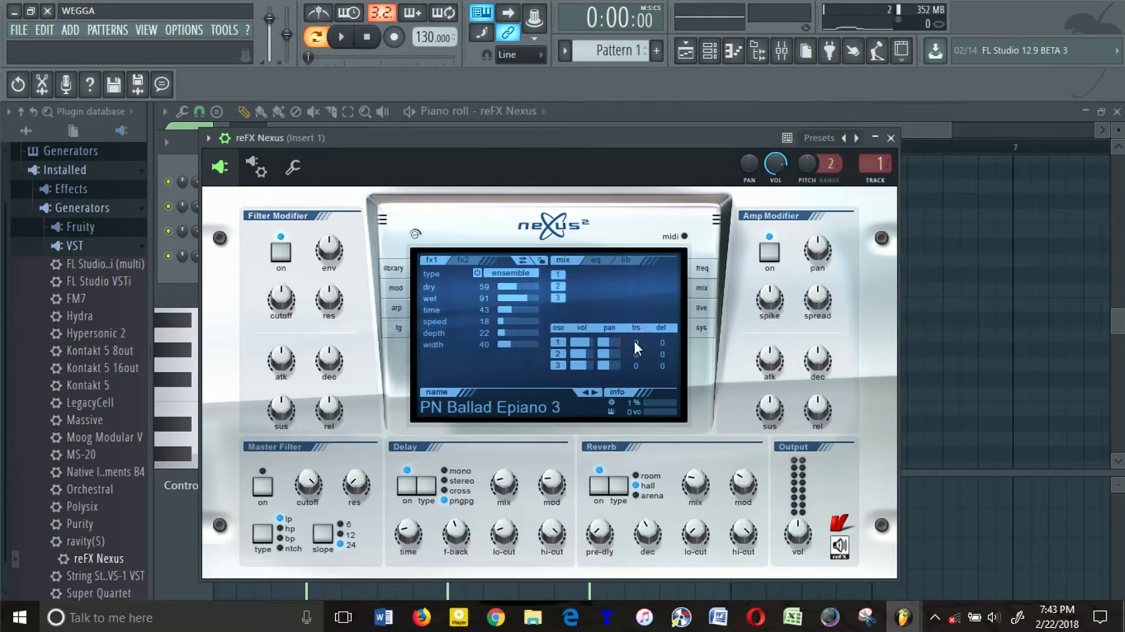
- Scroll oscillator 1's transpose value down toward -7, then nudge it back up
{"action": "scroll", "coordinate": [642, 342], "scroll_direction": "down", "scroll_amount": 3}
{"action": "scroll", "coordinate": [638, 345], "scroll_direction": "down", "scroll_amount": 3}
{"action": "scroll", "coordinate": [627, 340], "scroll_direction": "down", "scroll_amount": 1}
{"action": "scroll", "coordinate": [662, 350], "scroll_direction": "up", "scroll_amount": 14}
- Enter 0 as oscillator 1's transpose value, then play to audition the mix
{"action": "double_click", "coordinate": [639, 342]}
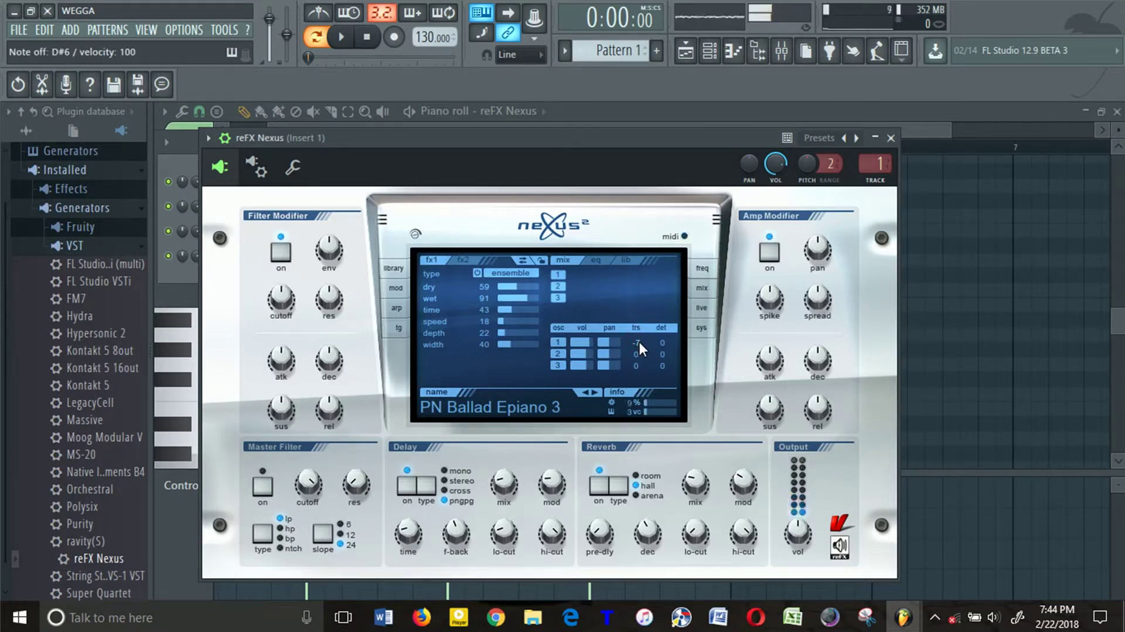
{"action": "type", "text": "0"}
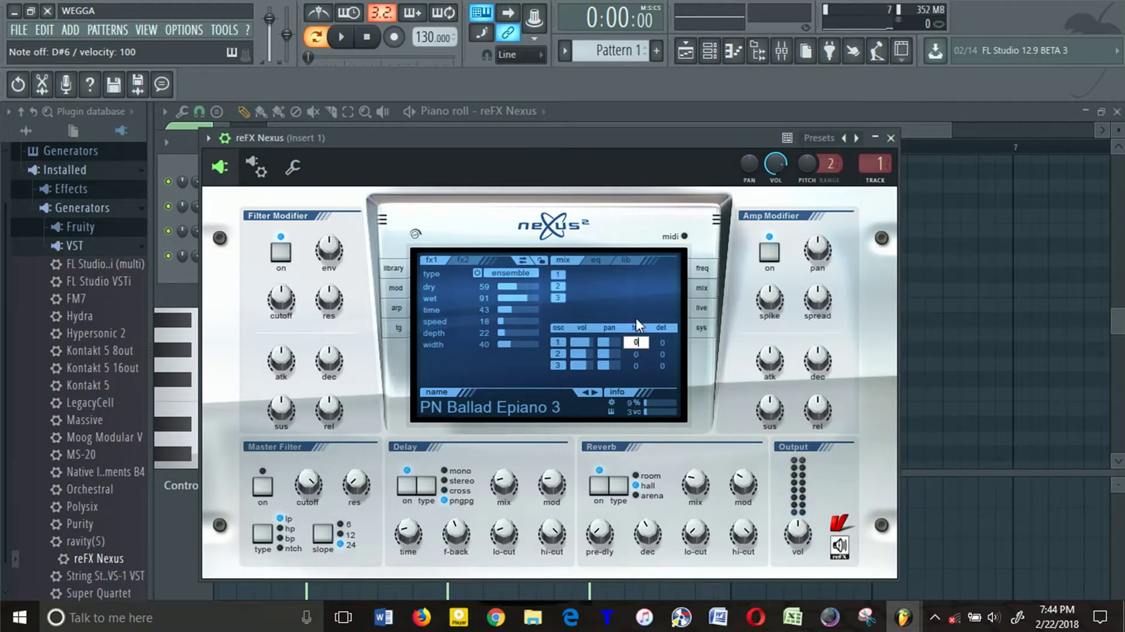
{"action": "left_click", "coordinate": [633, 297]}
{"action": "key", "text": "space"}
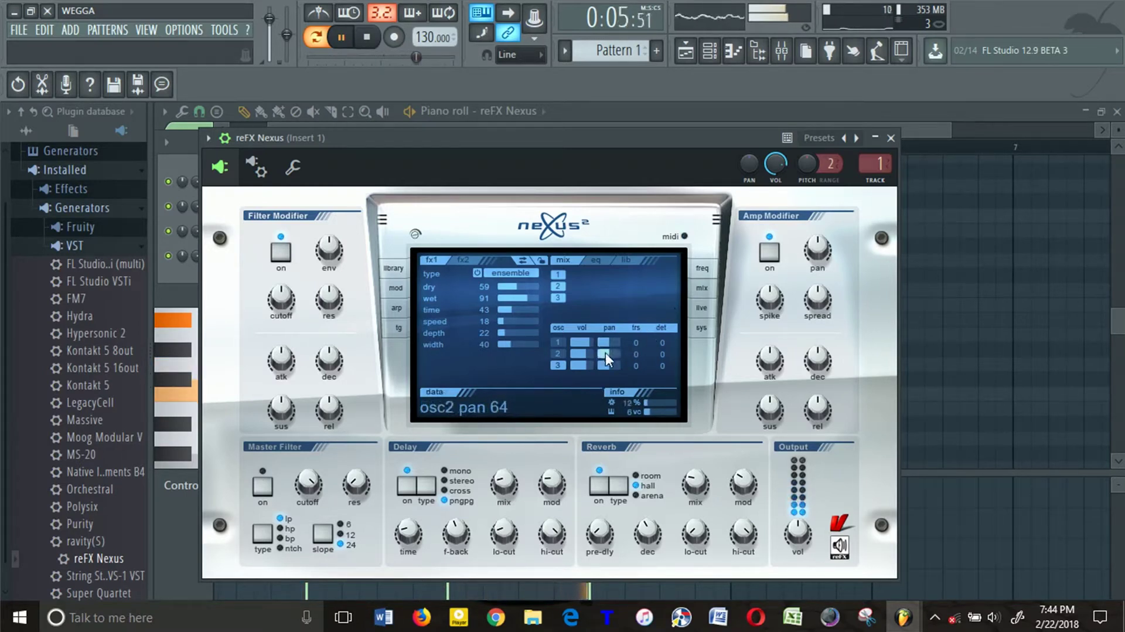
- Pan oscillator 3 and oscillator 1 to the right and oscillator 2 slightly left
{"action": "left_click_drag", "start_coordinate": [608, 365], "coordinate": [635, 368]}
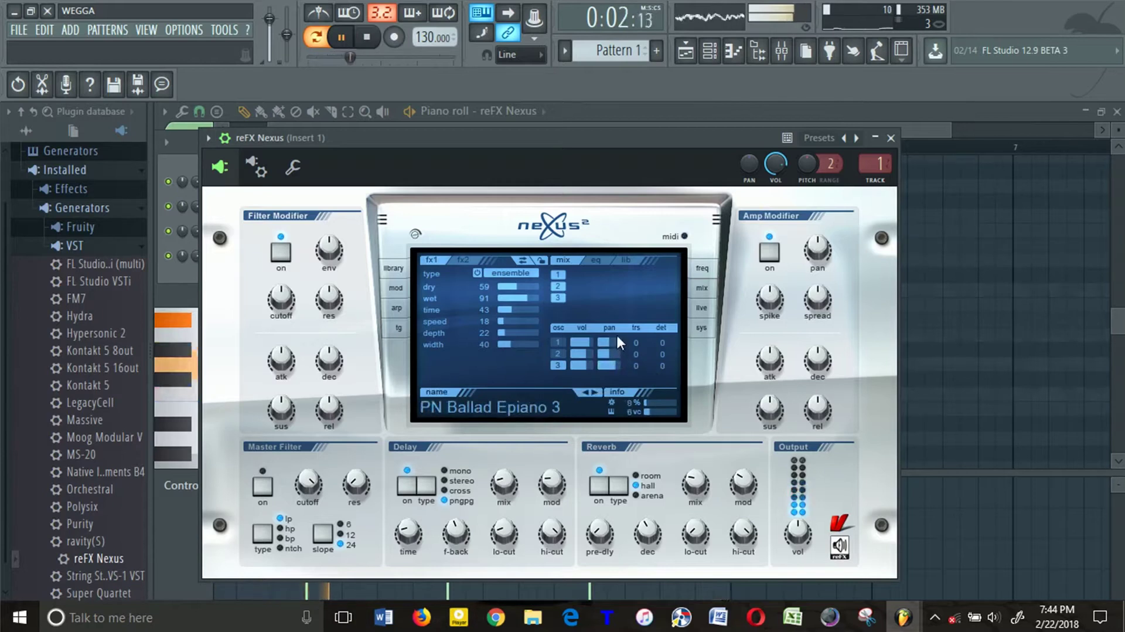
{"action": "left_click_drag", "start_coordinate": [610, 340], "coordinate": [643, 349]}
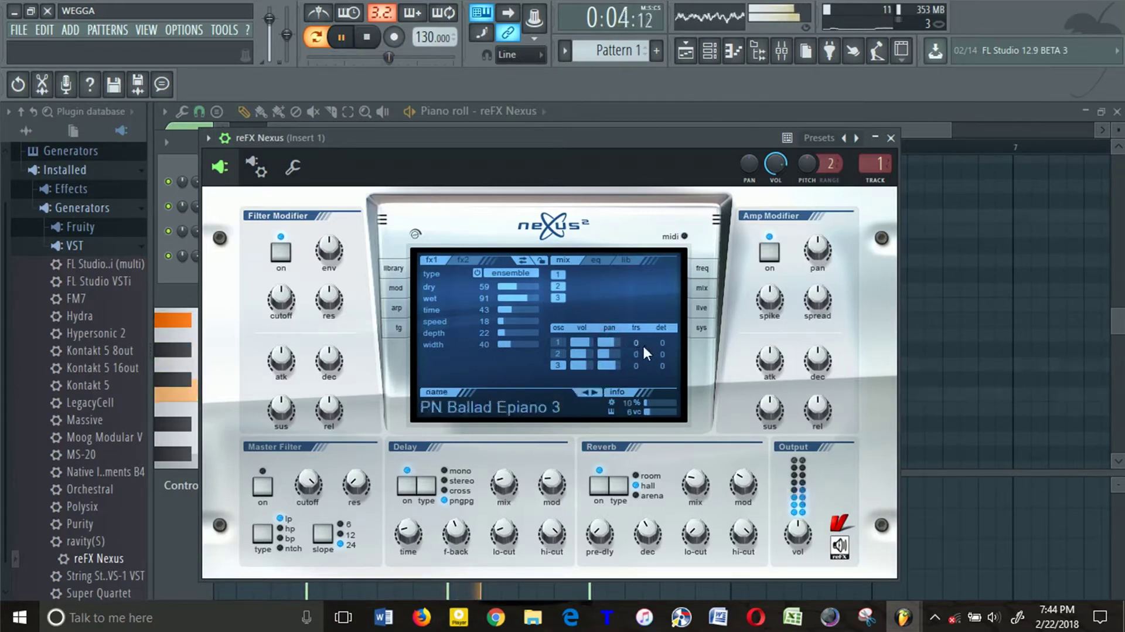
{"action": "left_click_drag", "start_coordinate": [608, 353], "coordinate": [595, 359]}
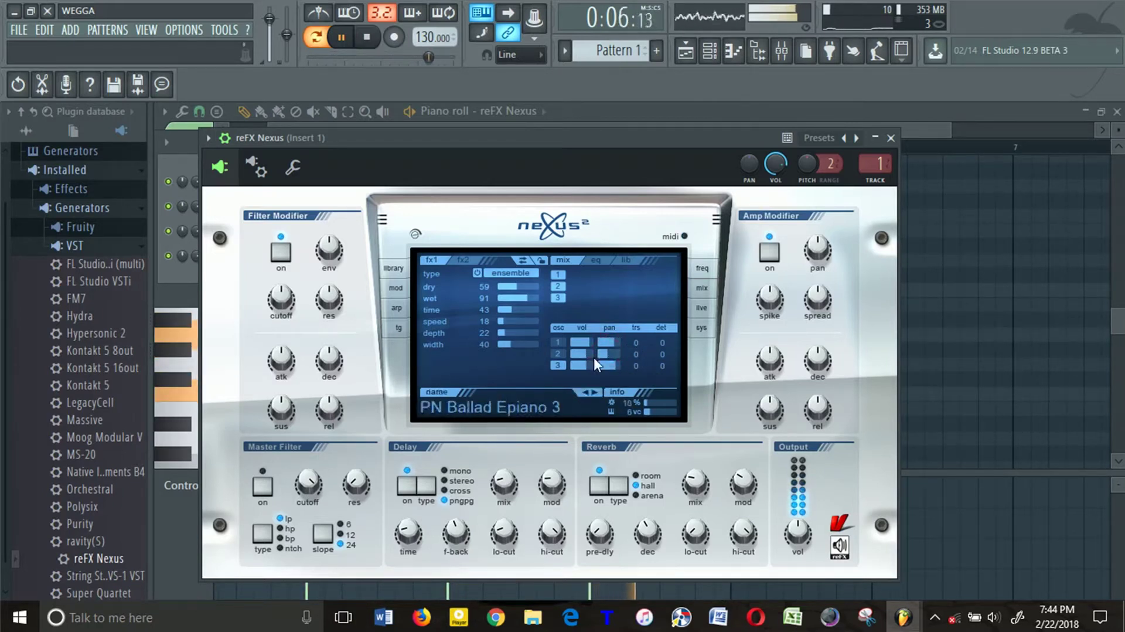
{"action": "left_click", "coordinate": [614, 344]}
{"action": "key", "text": "space"}
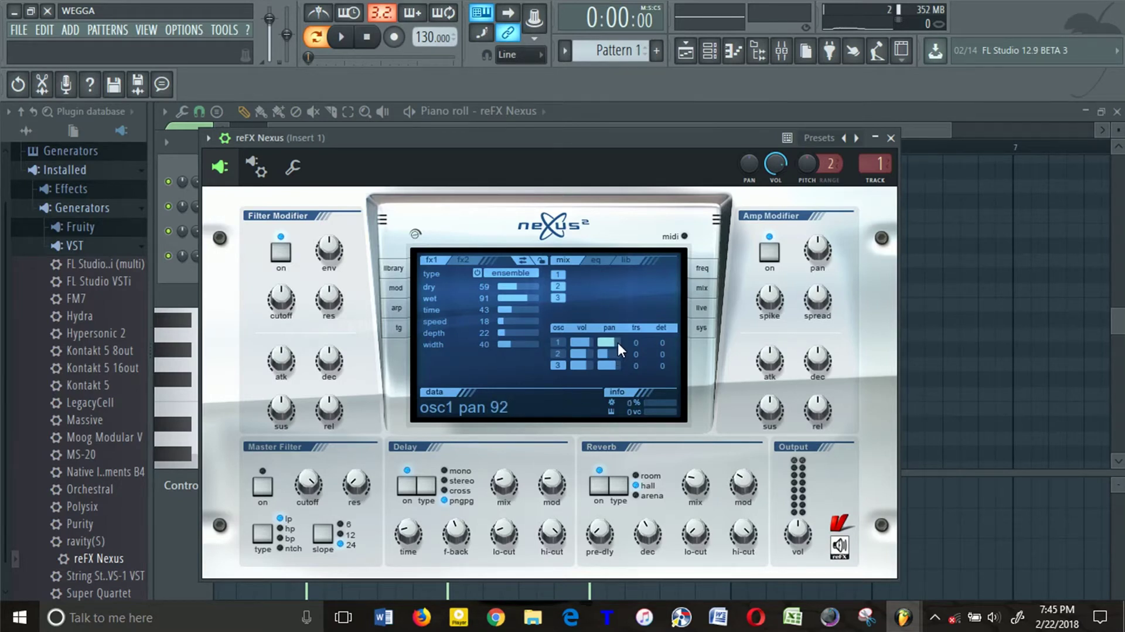
- Bring oscillator 1's pan back near centre and adjust oscillator 3's volume while listening
{"action": "mouse_move", "coordinate": [618, 343]}
{"action": "left_mouse_down"}
{"action": "mouse_move", "coordinate": [533, 342]}
{"action": "mouse_move", "coordinate": [604, 347]}
{"action": "mouse_move", "coordinate": [561, 366]}
{"action": "left_mouse_up"}
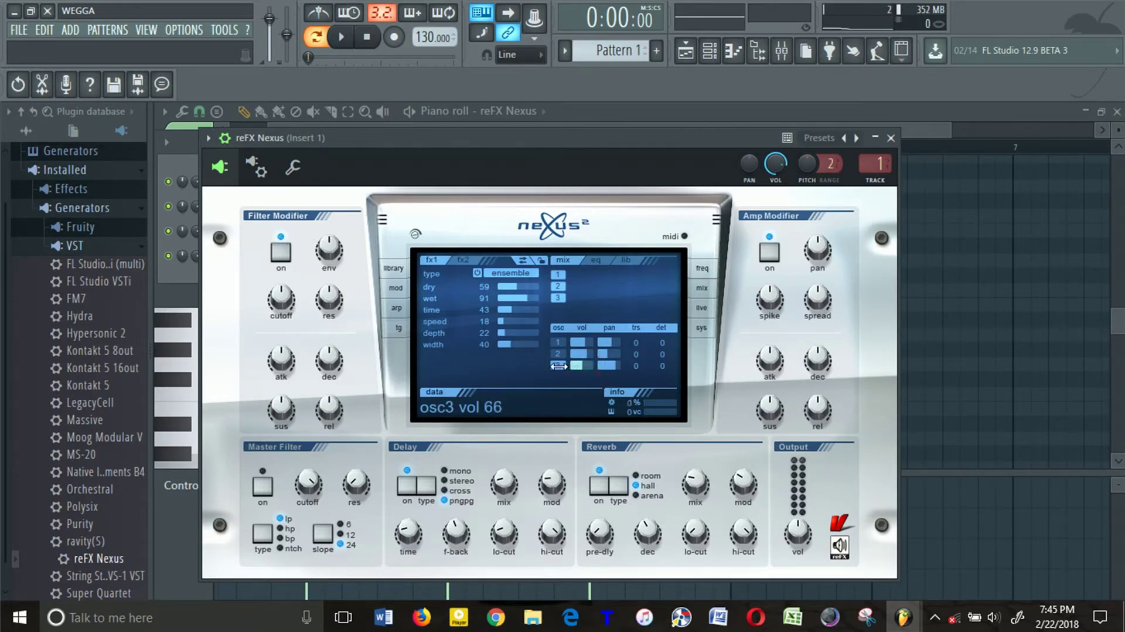
{"action": "key", "text": "space"}
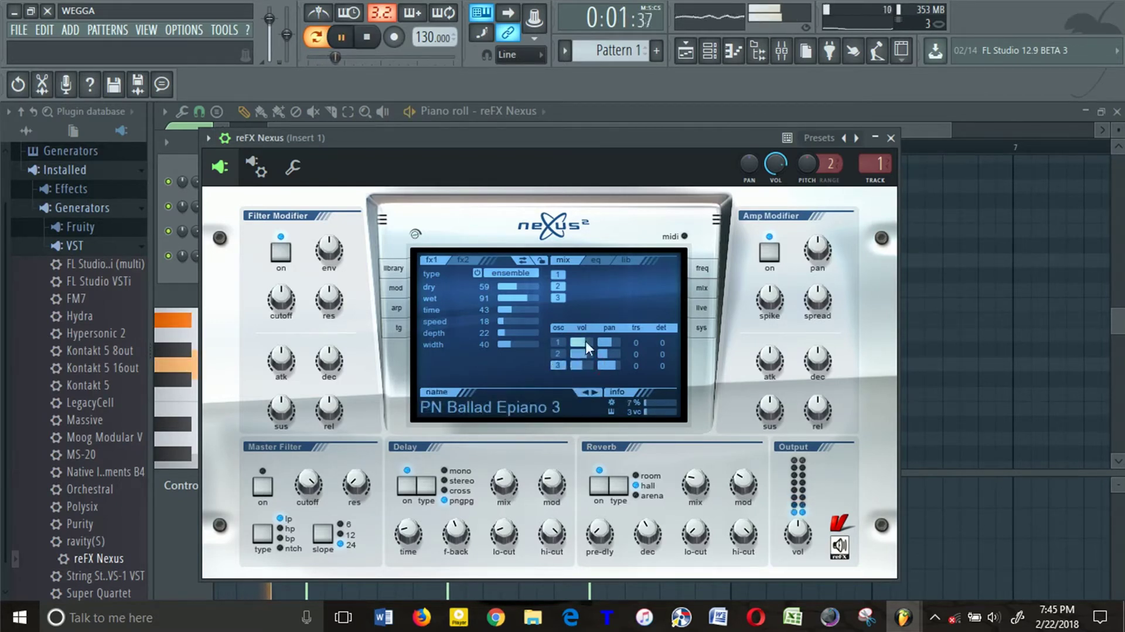
{"action": "left_click_drag", "start_coordinate": [578, 364], "coordinate": [621, 368]}
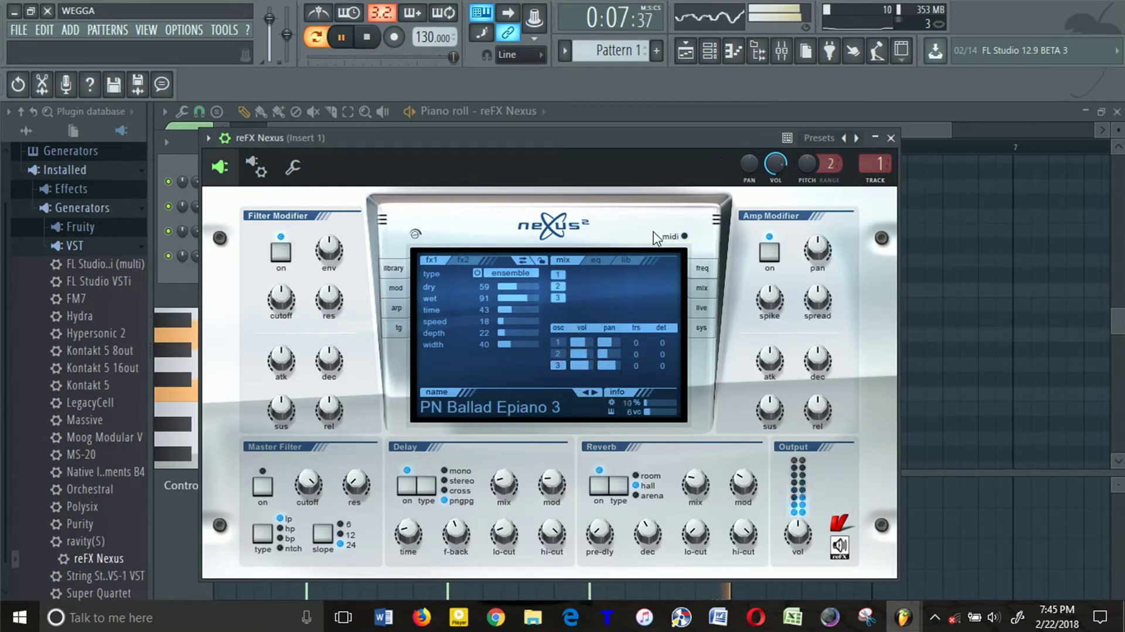
{"action": "key", "text": "space"}
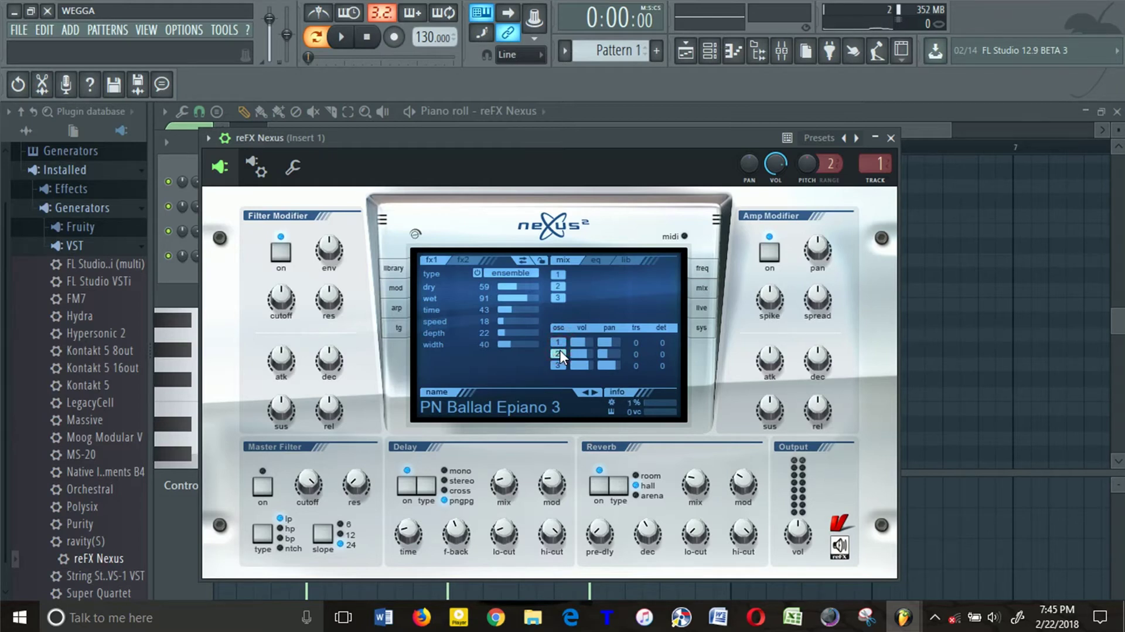
- Audition the chords with oscillators 1 and 2 switched off, then close the Nexus window
{"action": "key", "text": "space"}
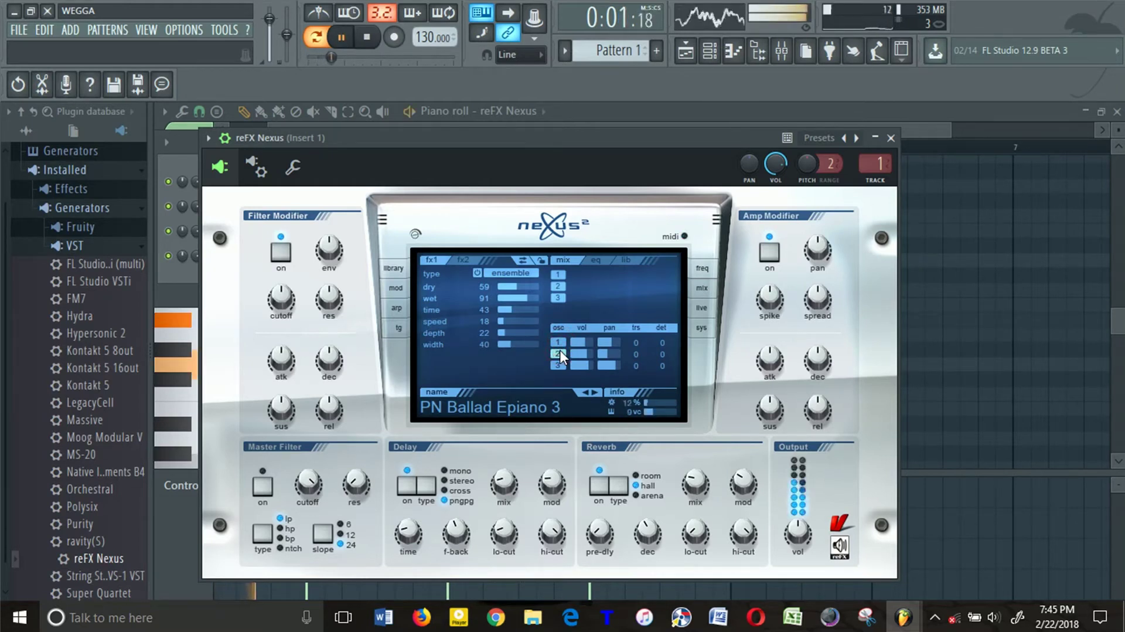
{"action": "key", "text": "space"}
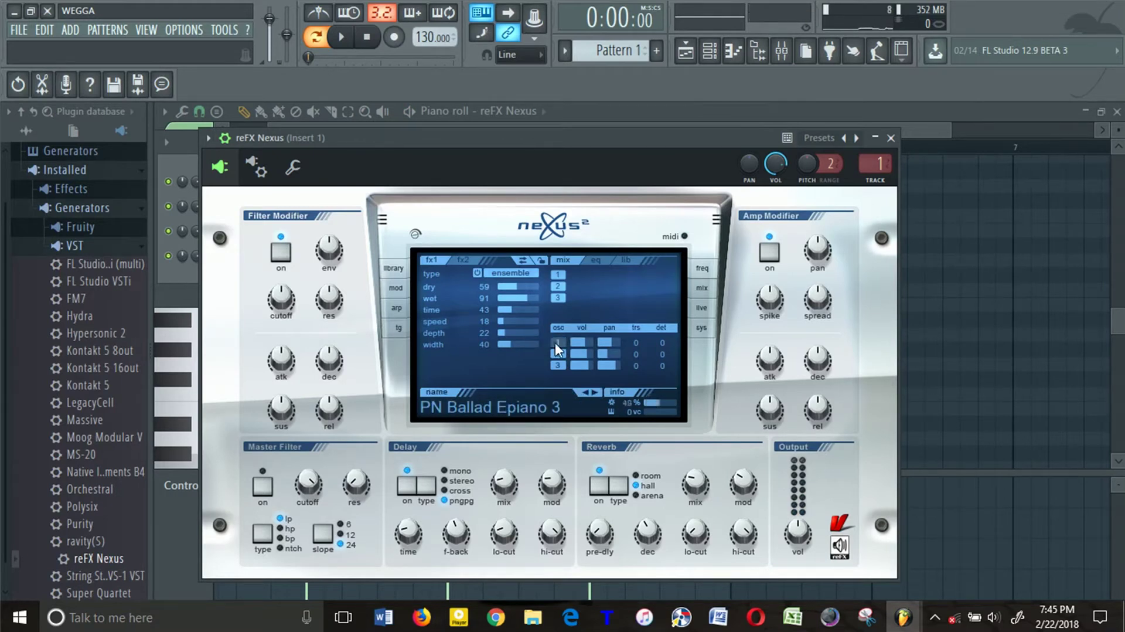
{"action": "left_click", "coordinate": [555, 342]}
{"action": "key", "text": "space"}
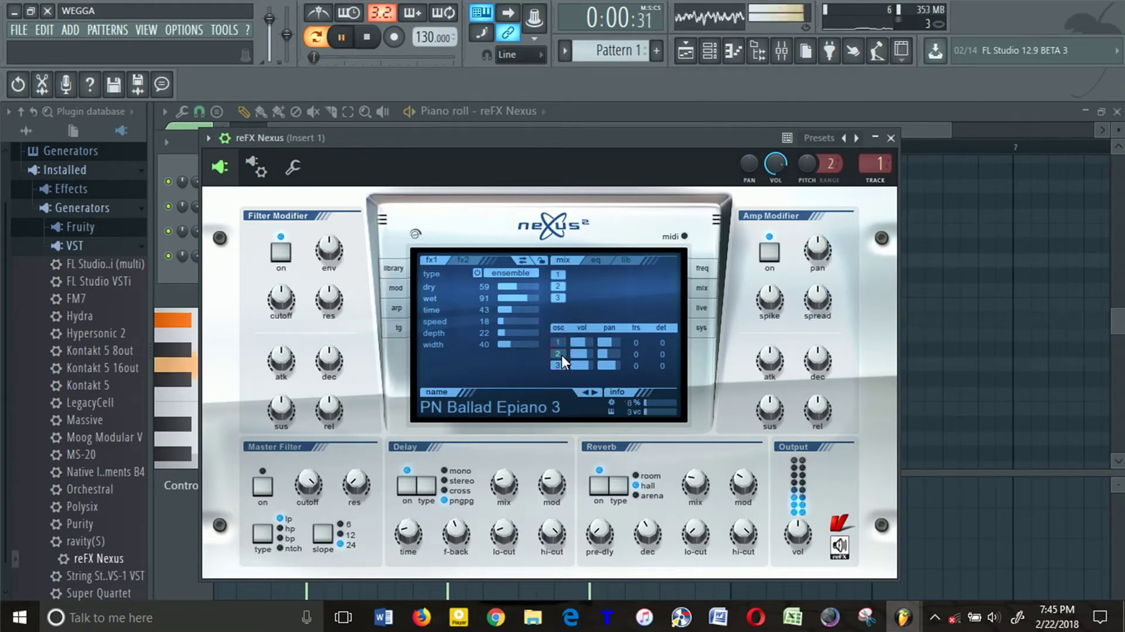
{"action": "left_click", "coordinate": [559, 354]}
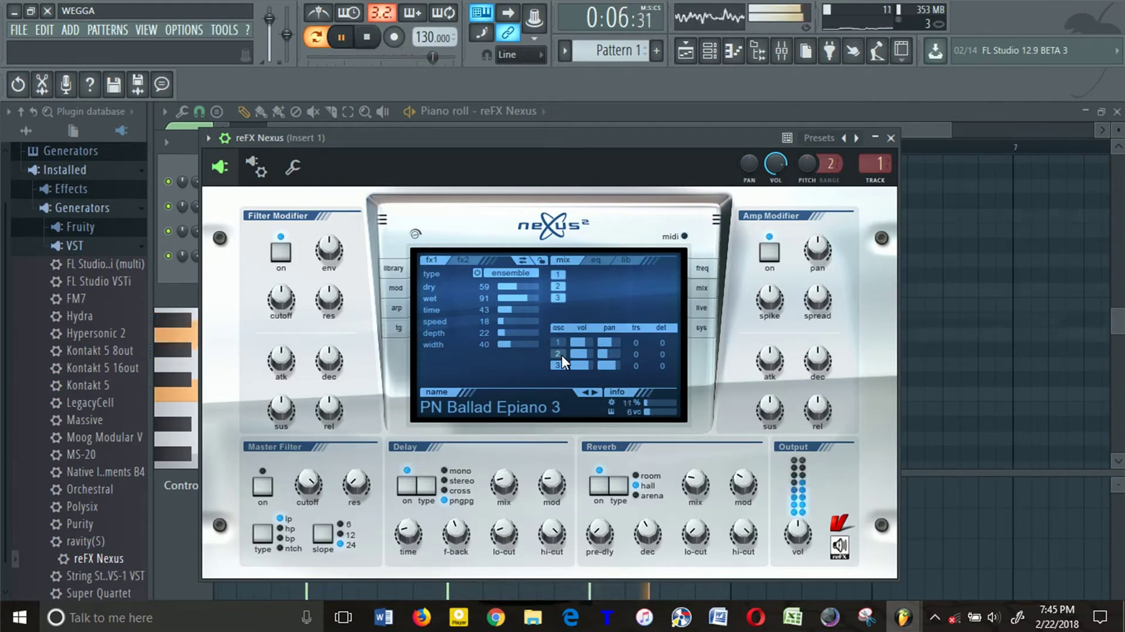
{"action": "key", "text": "space"}
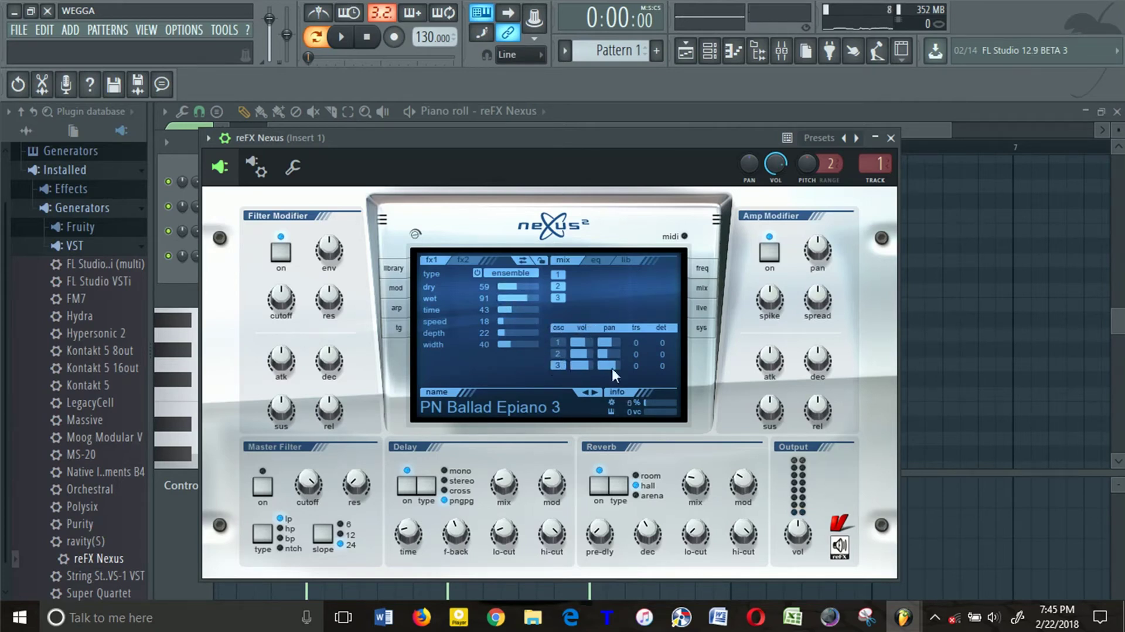
{"action": "left_click", "coordinate": [890, 137]}
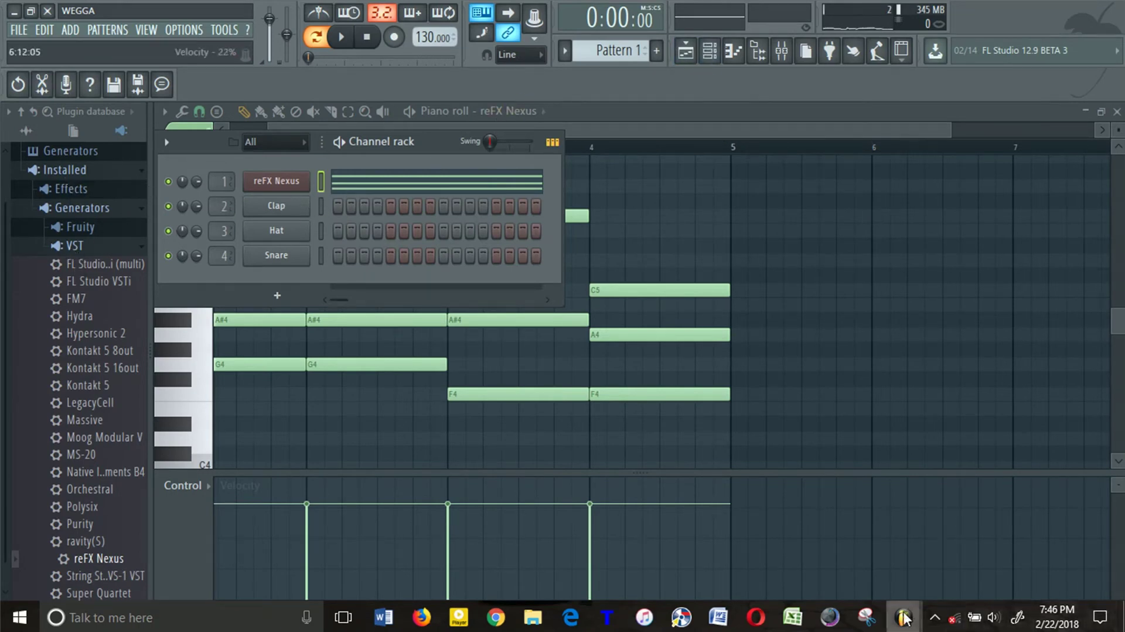
{"action": "mouse_move", "coordinate": [903, 617]}
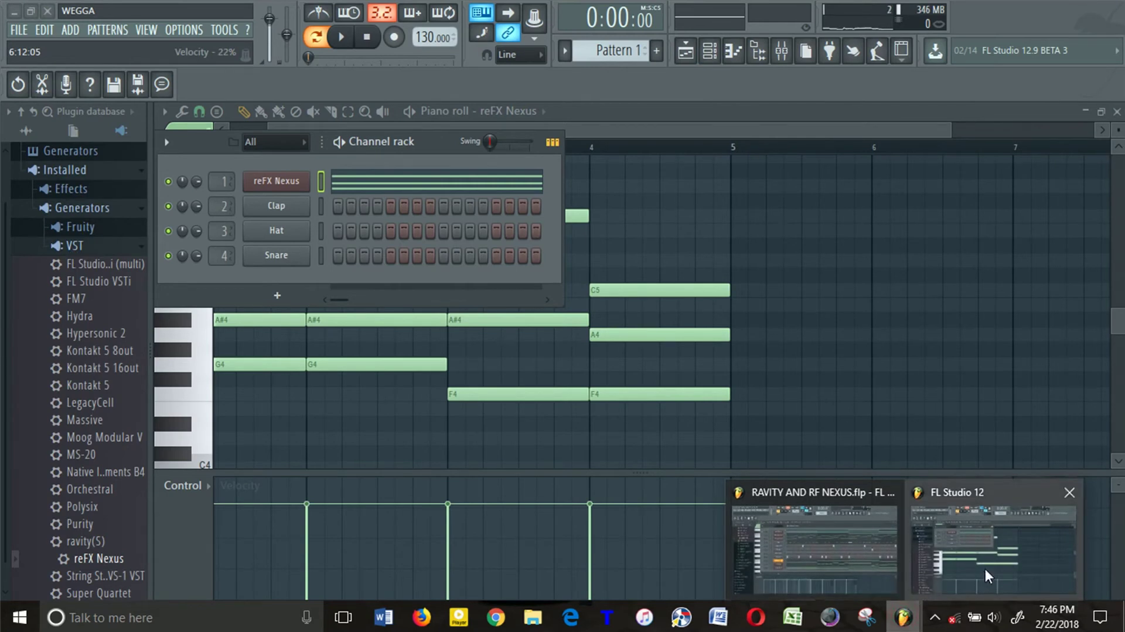
- Switch to the RAVITY AND RF NEXUS project, unmute its Default channel, and show the mixer
{"action": "left_click", "coordinate": [986, 568]}
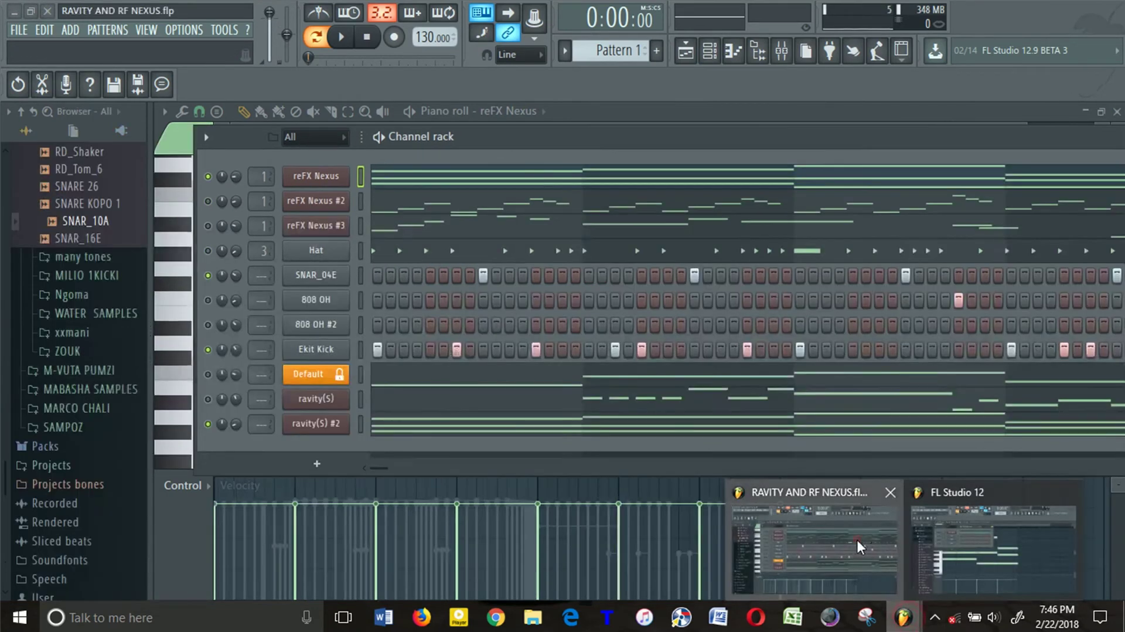
{"action": "mouse_move", "coordinate": [903, 617]}
{"action": "left_click", "coordinate": [857, 537]}
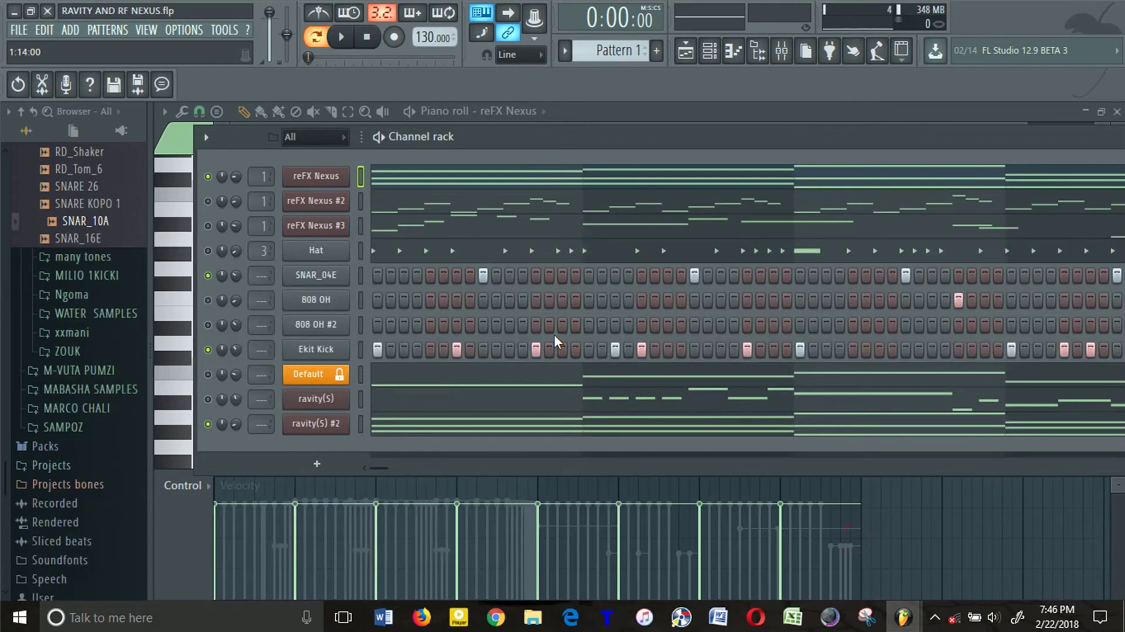
{"action": "key", "text": "space"}
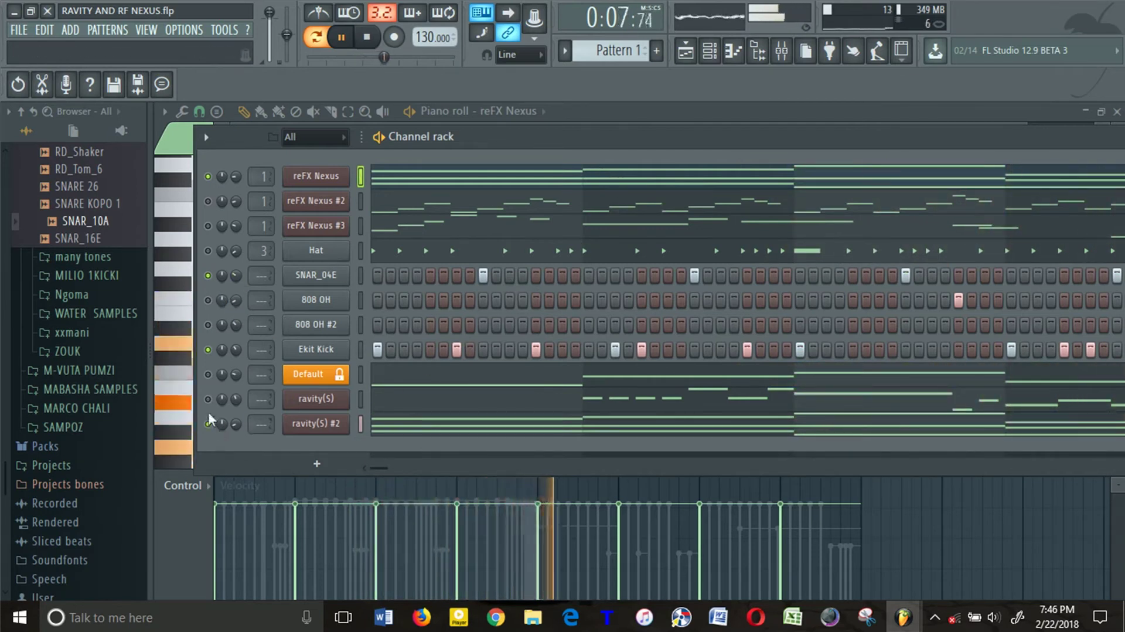
{"action": "left_click", "coordinate": [208, 374]}
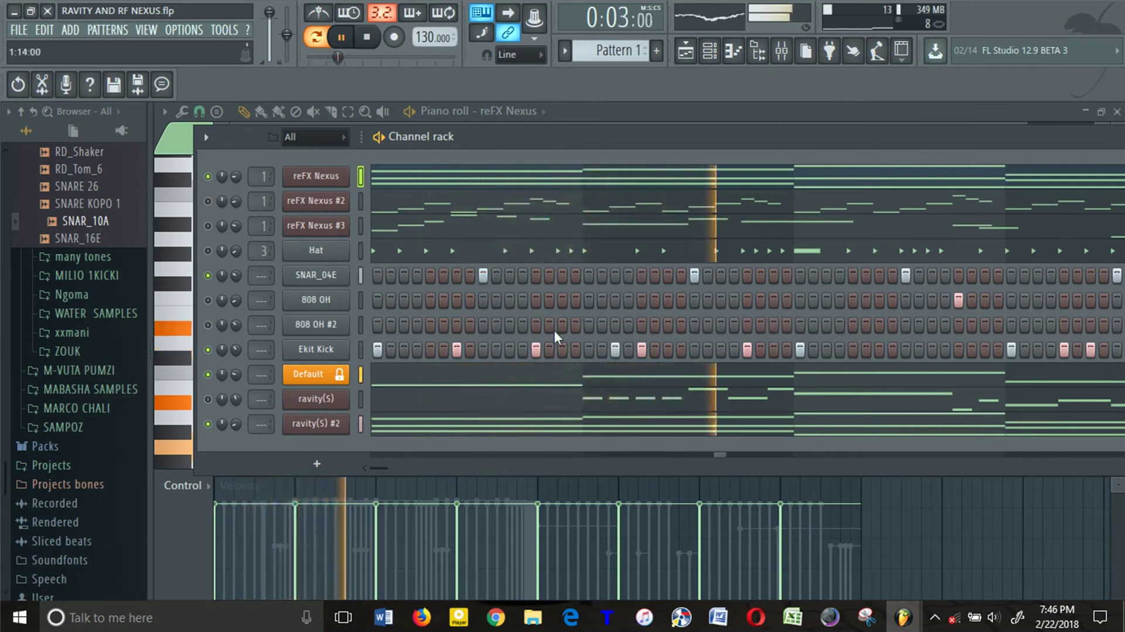
{"action": "key", "text": "space"}
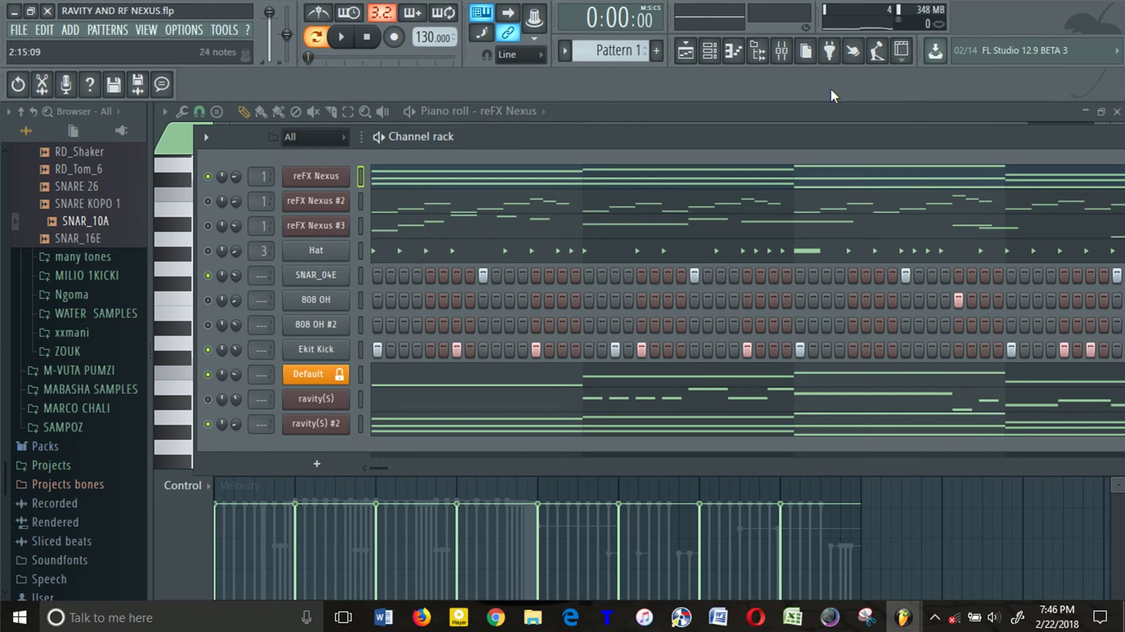
{"action": "left_click", "coordinate": [782, 51]}
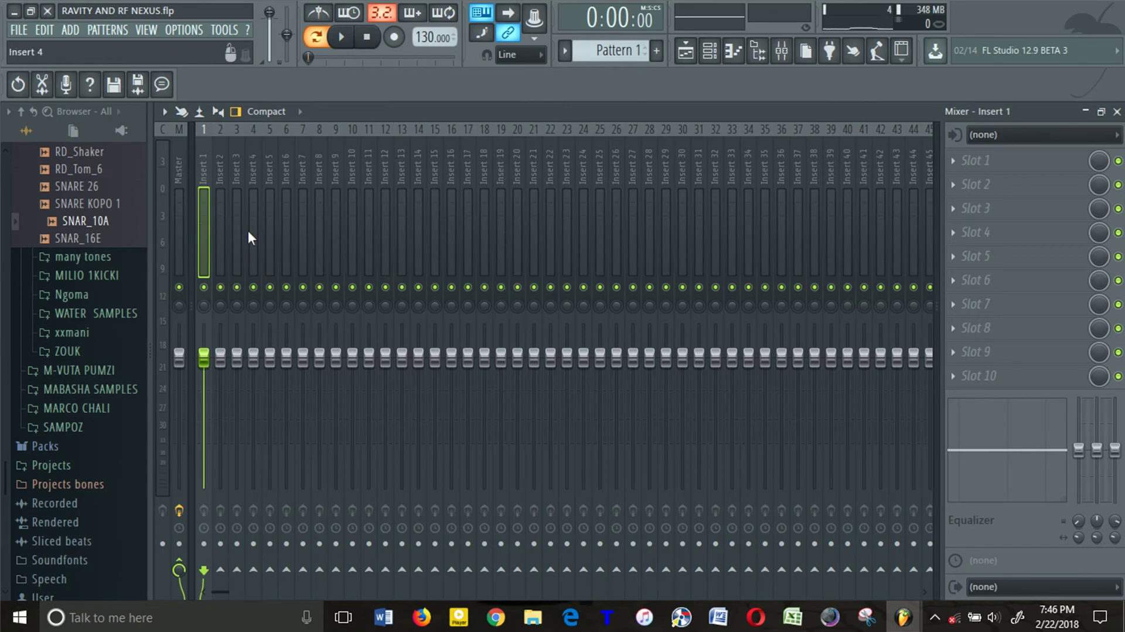
- Select mixer Insert 2 and close the channel rack to reveal the chord notes
{"action": "left_click", "coordinate": [223, 213]}
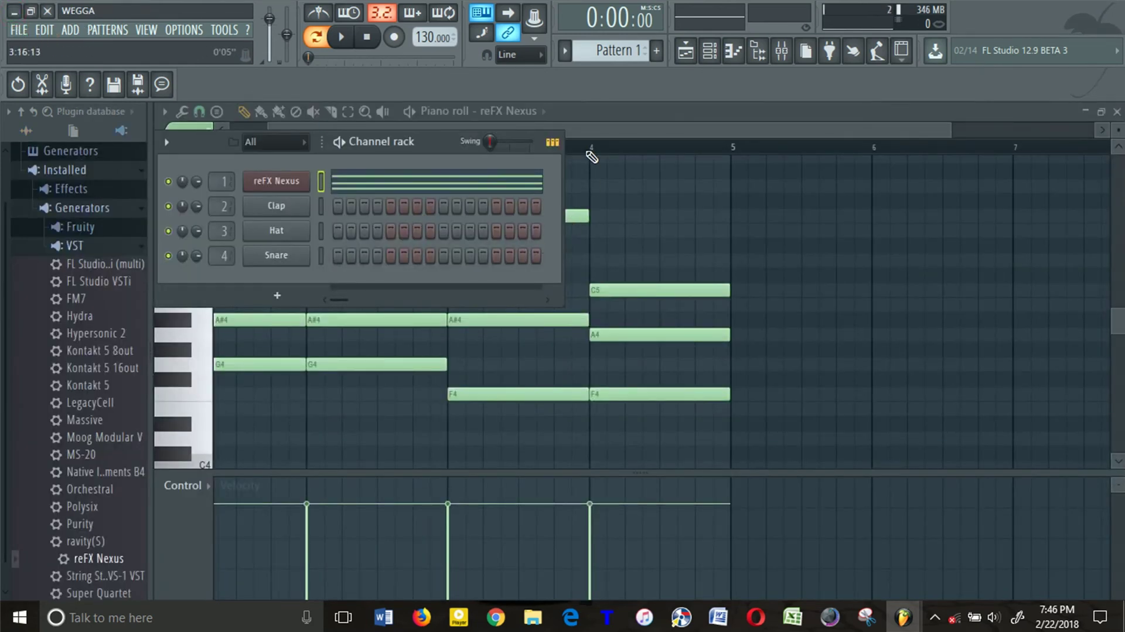
{"action": "left_click", "coordinate": [583, 131]}
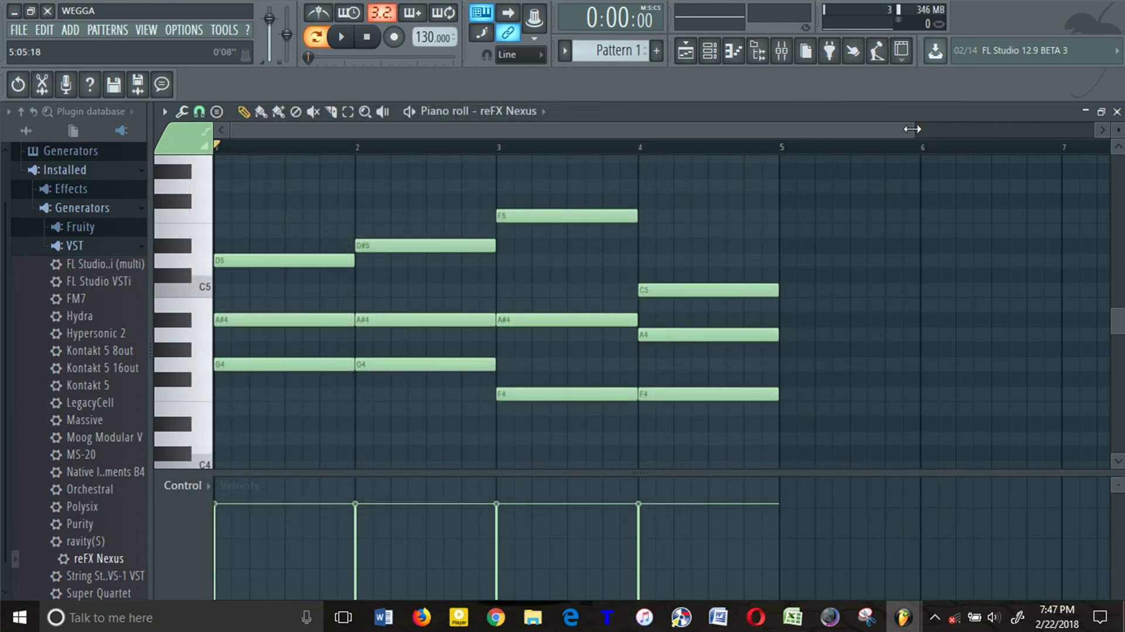
- Drag the piano roll's scrollbar edge so the four-bar progression fills the view
{"action": "mouse_move", "coordinate": [913, 129]}
{"action": "left_mouse_down"}
{"action": "mouse_move", "coordinate": [804, 175]}
{"action": "mouse_move", "coordinate": [832, 184]}
{"action": "left_mouse_up"}
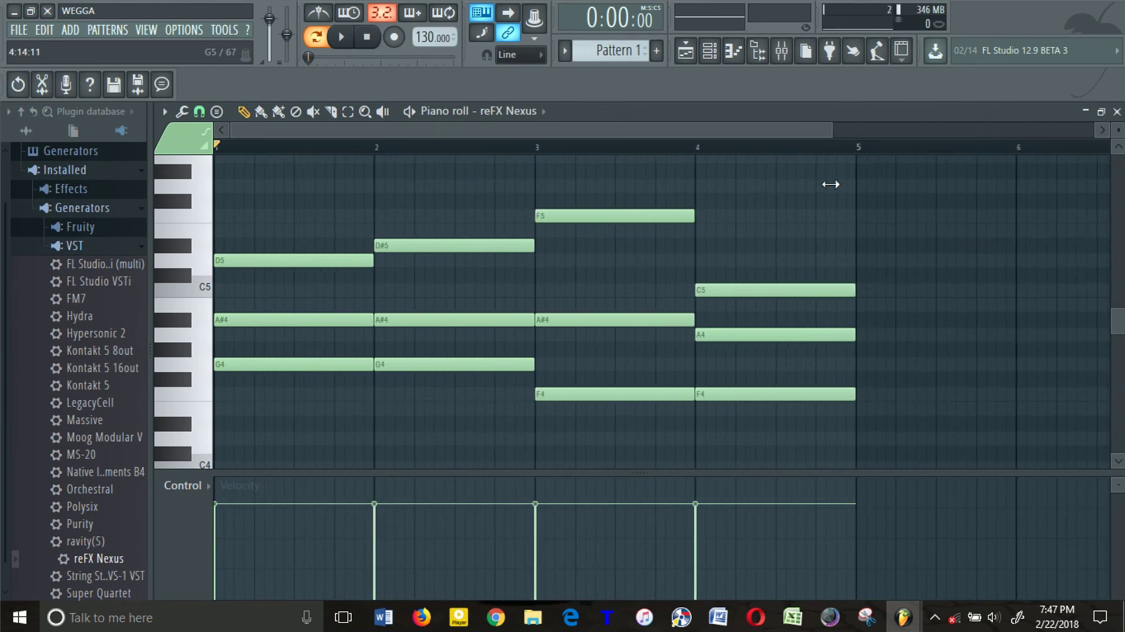